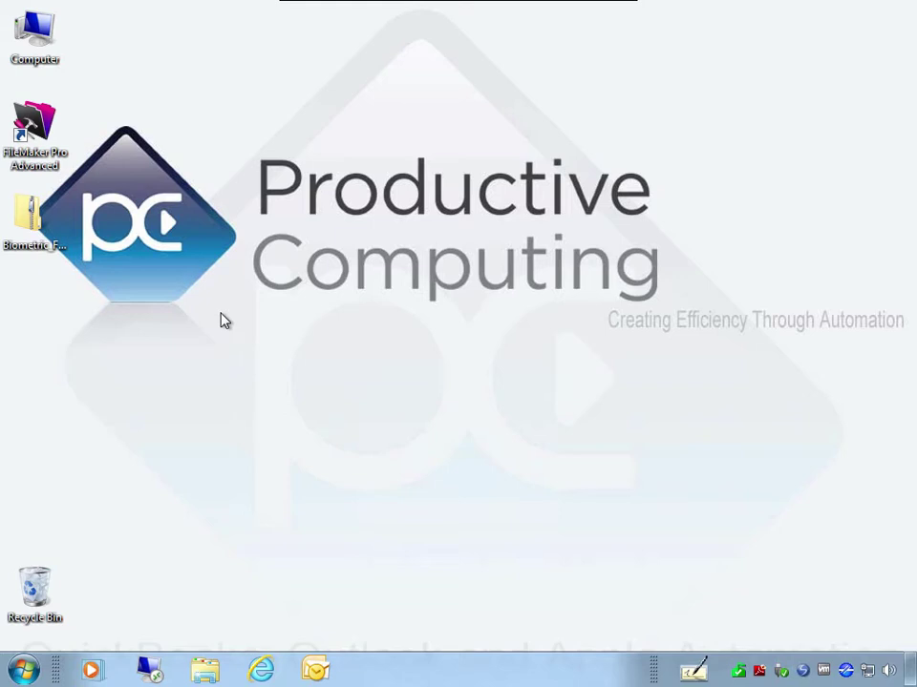
# Step: Extract all files from Biometric_Fingerprint_Reader.zip into a new Biometric_Fingerprint_Reader folder on the Desktop
pyautogui.click(34, 246)
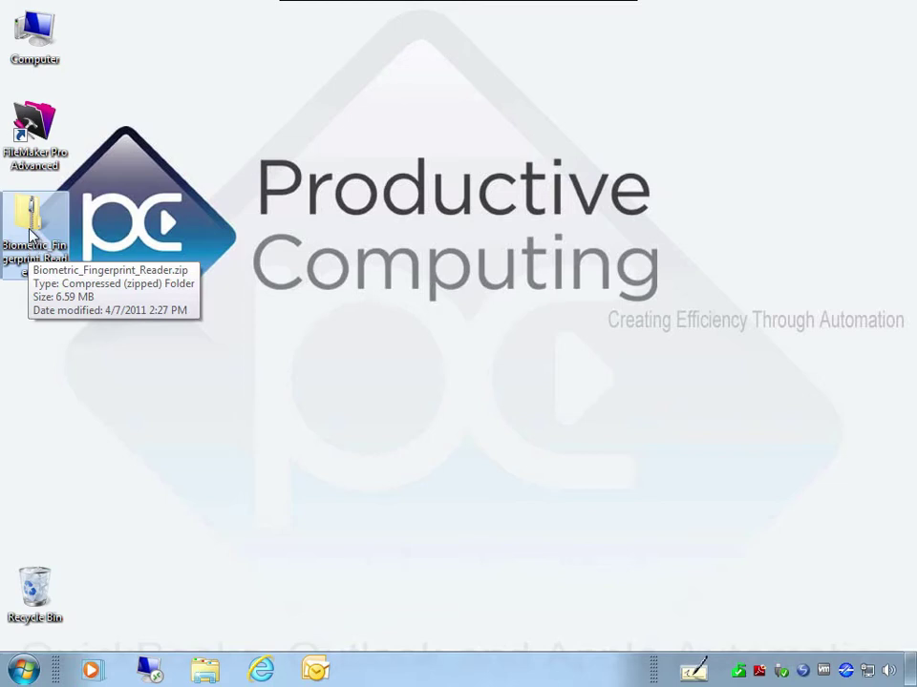
pyautogui.doubleClick(31, 236)
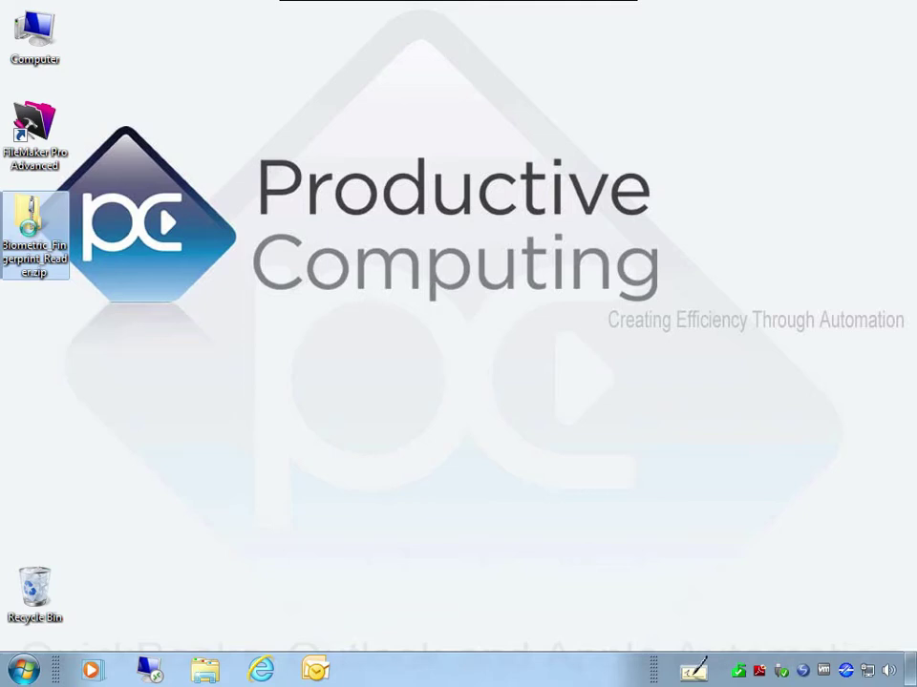
pyautogui.rightClick(29, 231)
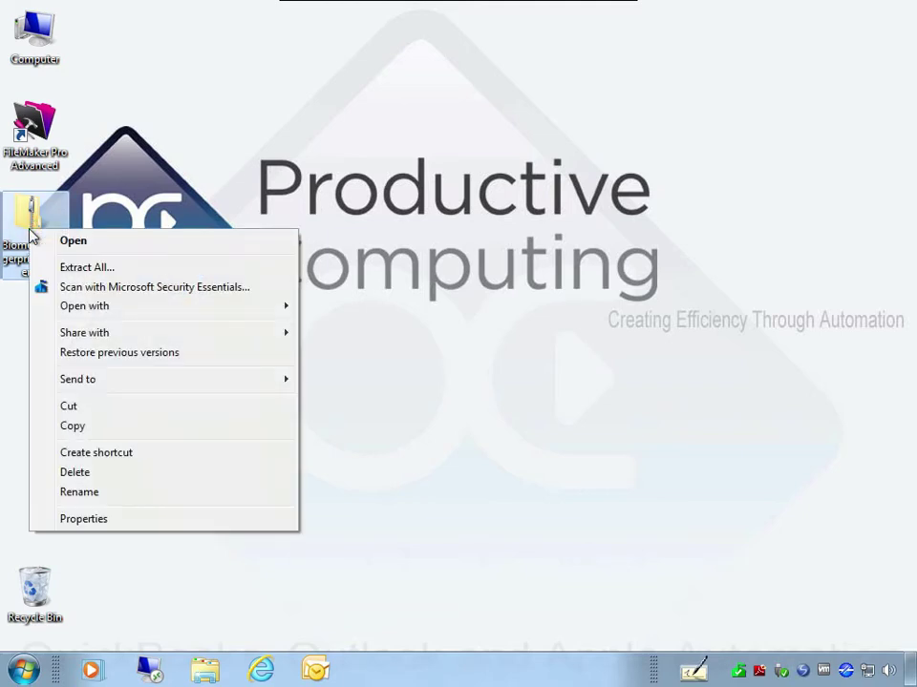
pyautogui.click(96, 271)
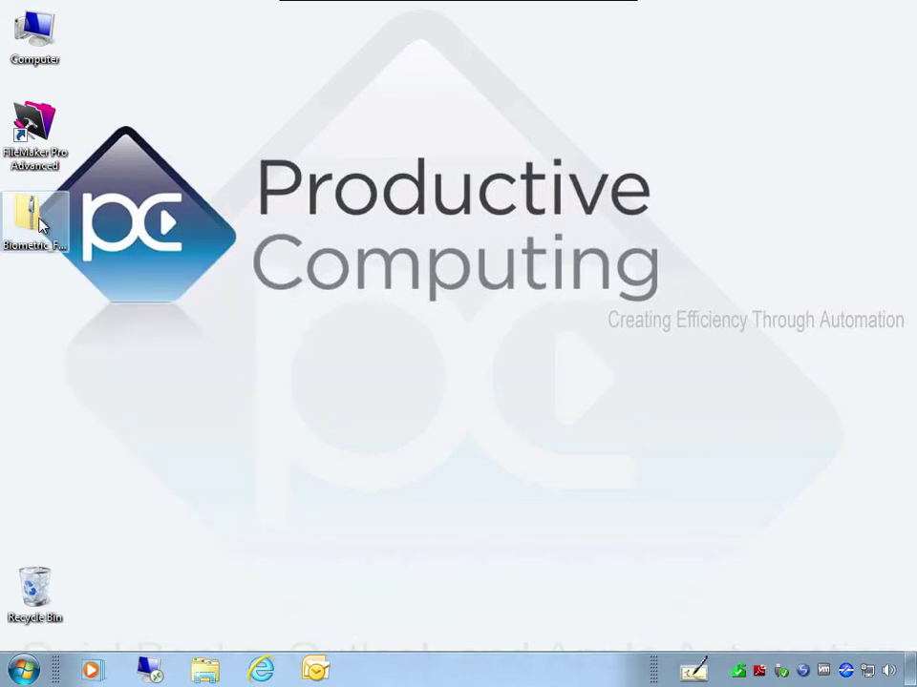
pyautogui.doubleClick(40, 225)
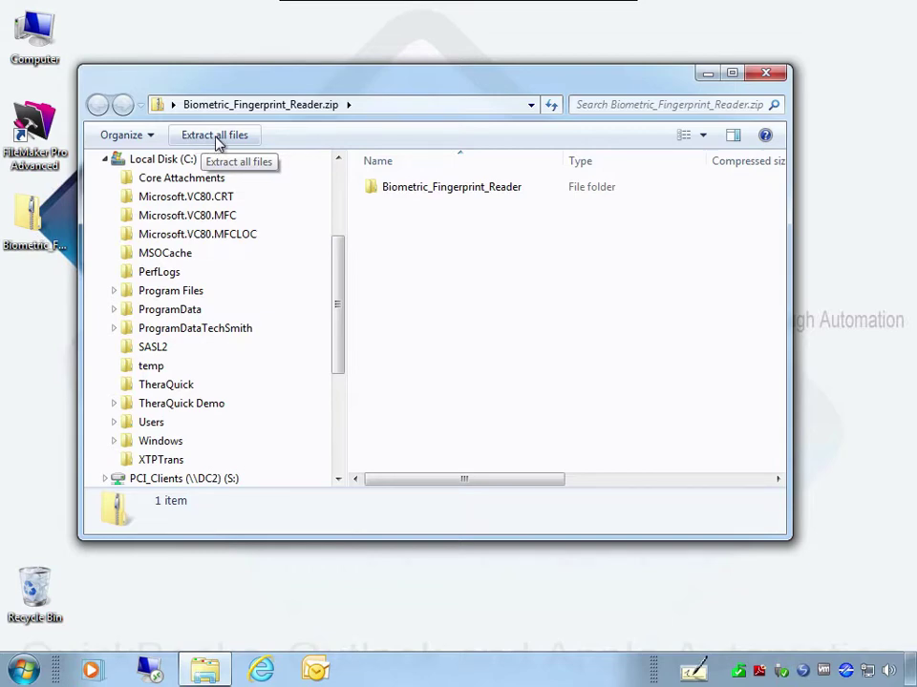
pyautogui.click(218, 143)
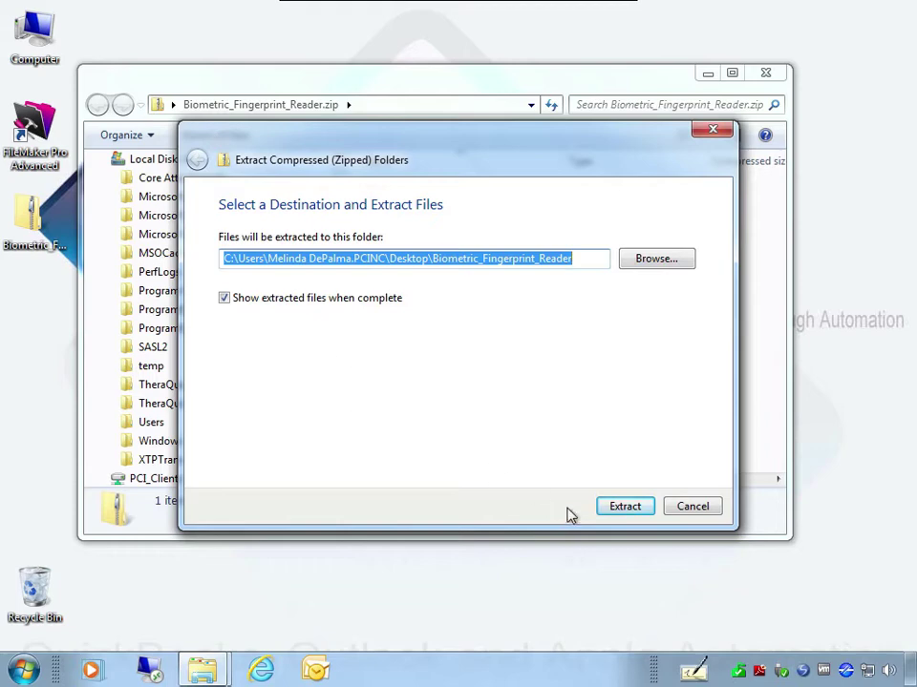
pyautogui.click(613, 508)
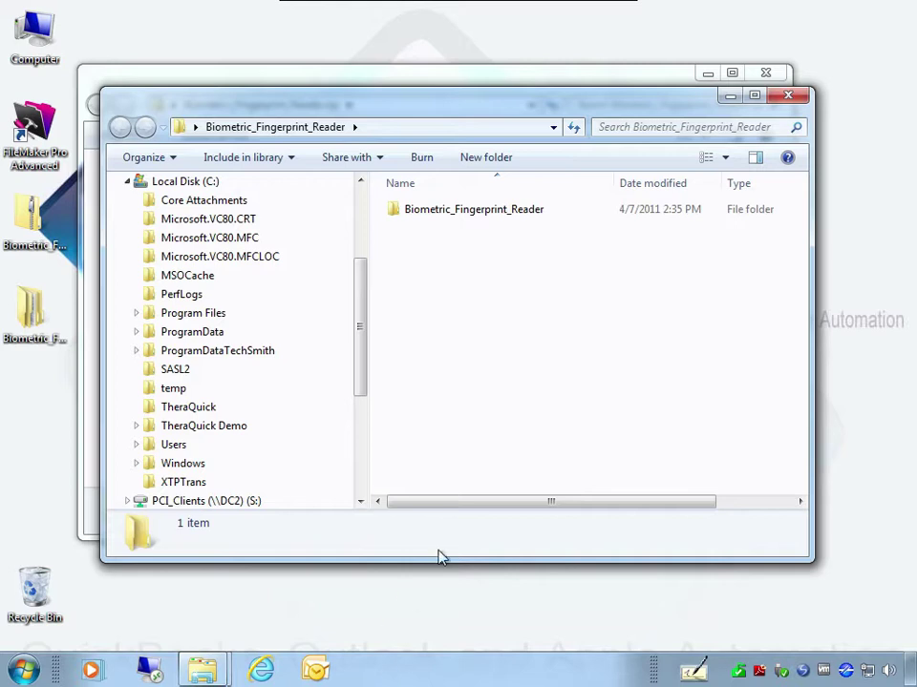
# Step: Browse into Biometric_Fingerprint_Reader > Plug-in and Installer and select PCFP_Biometric.fmx
pyautogui.doubleClick(427, 219)
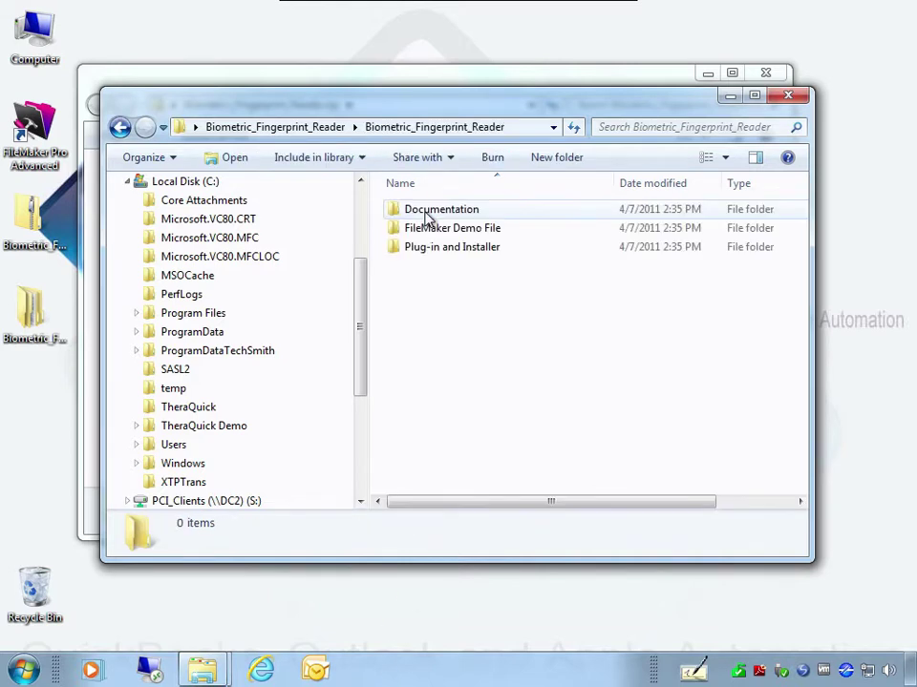
pyautogui.doubleClick(431, 252)
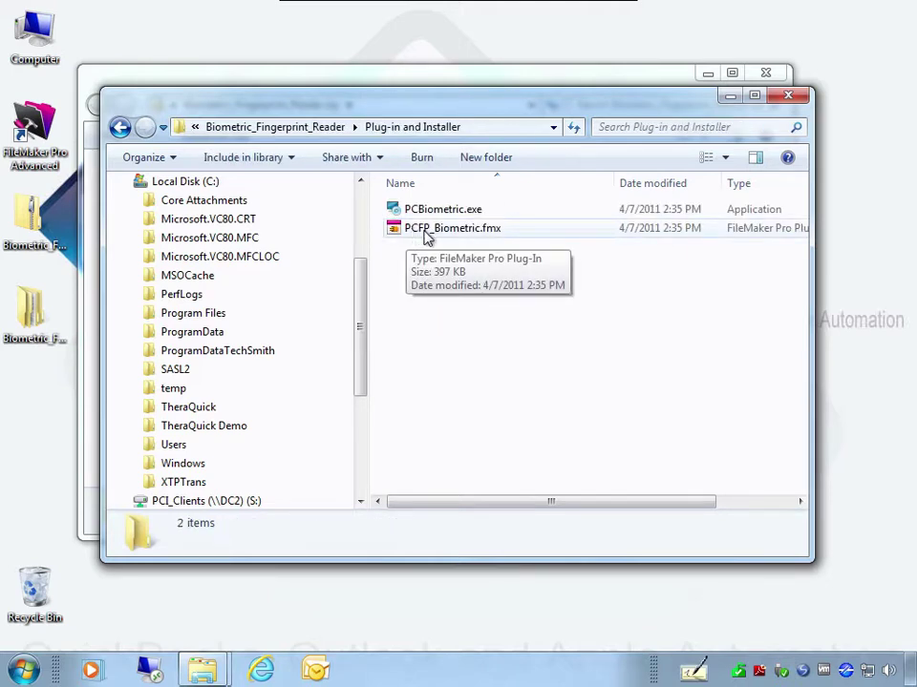
pyautogui.click(478, 235)
# Step: Copy PCFP_Biometric.fmx and go to Program Files\FileMaker\FileMaker Pro 11 Advanced\Extensions
pyautogui.rightClick(479, 236)
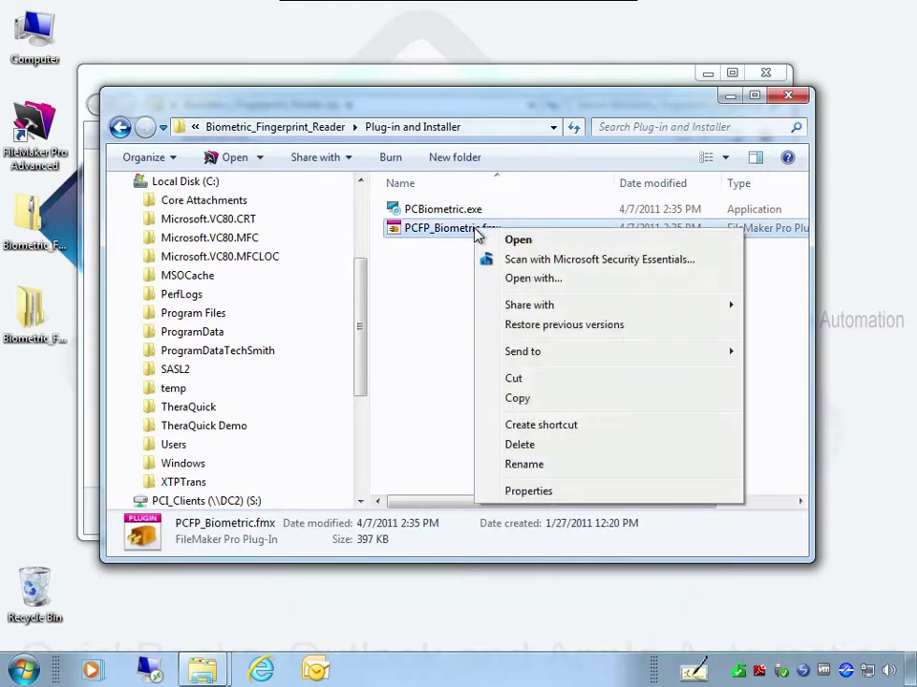
pyautogui.click(513, 398)
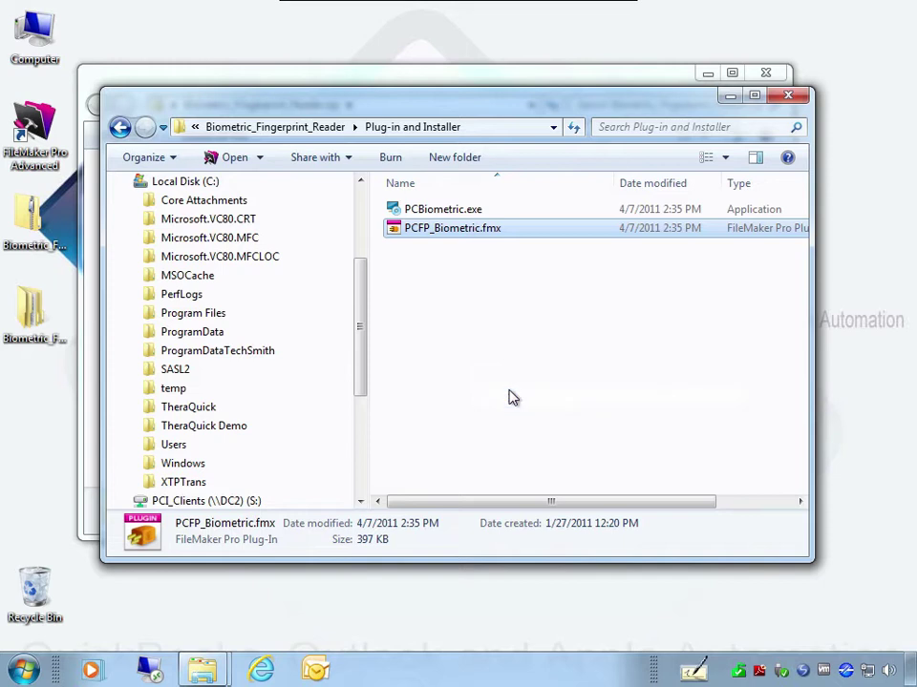
pyautogui.click(138, 316)
pyautogui.click(146, 315)
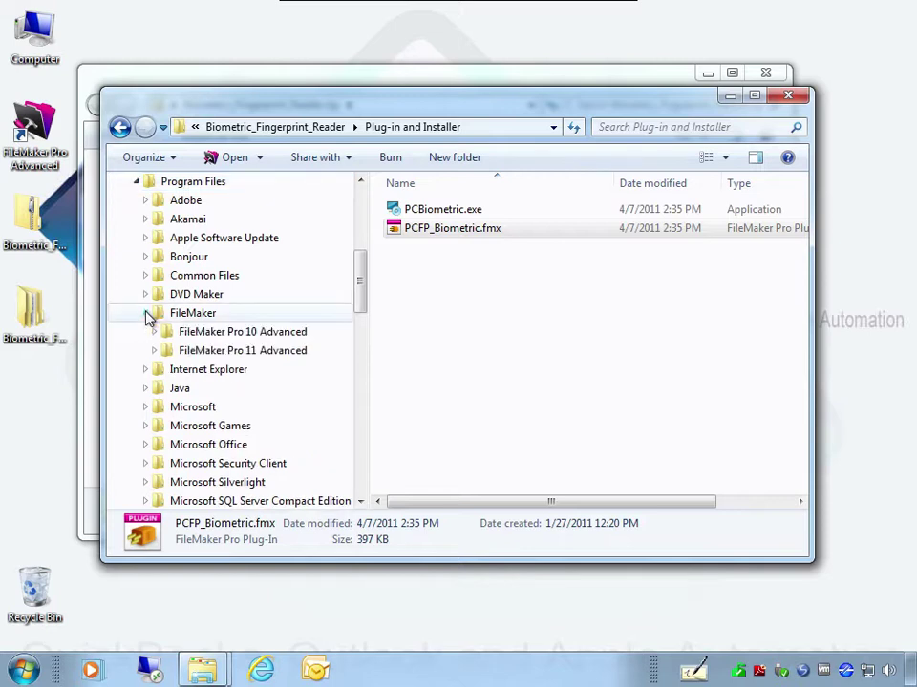
pyautogui.click(155, 350)
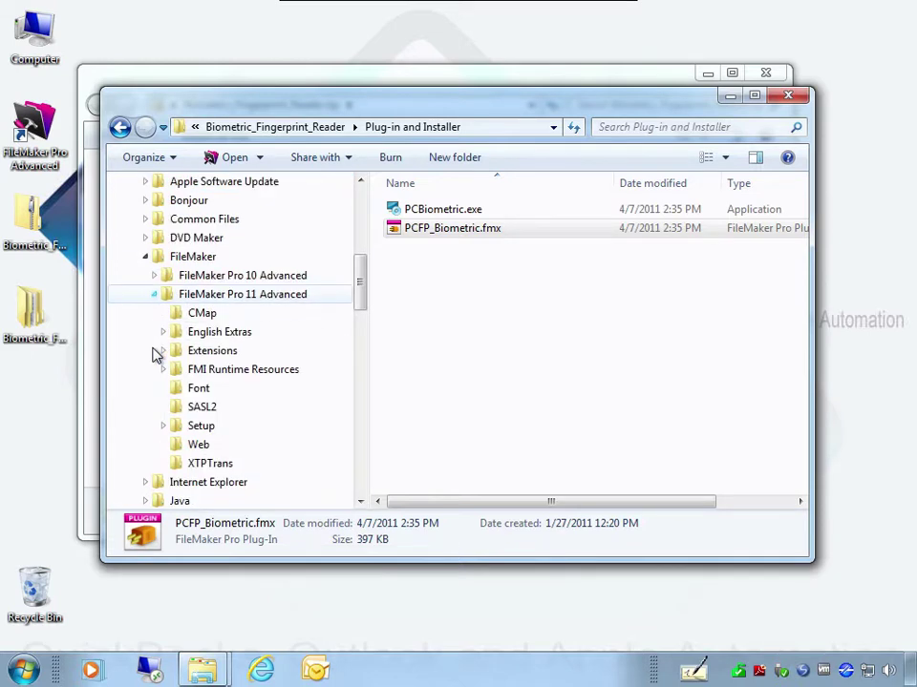
pyautogui.click(212, 354)
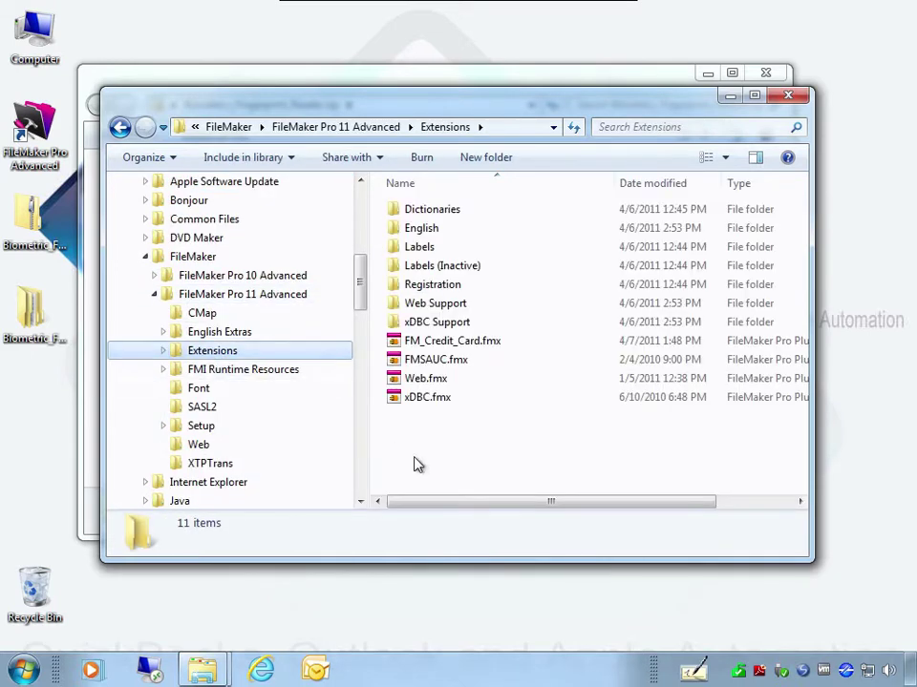
# Step: Paste the plug-in into Extensions, granting administrator permission, and close that window
pyautogui.rightClick(437, 446)
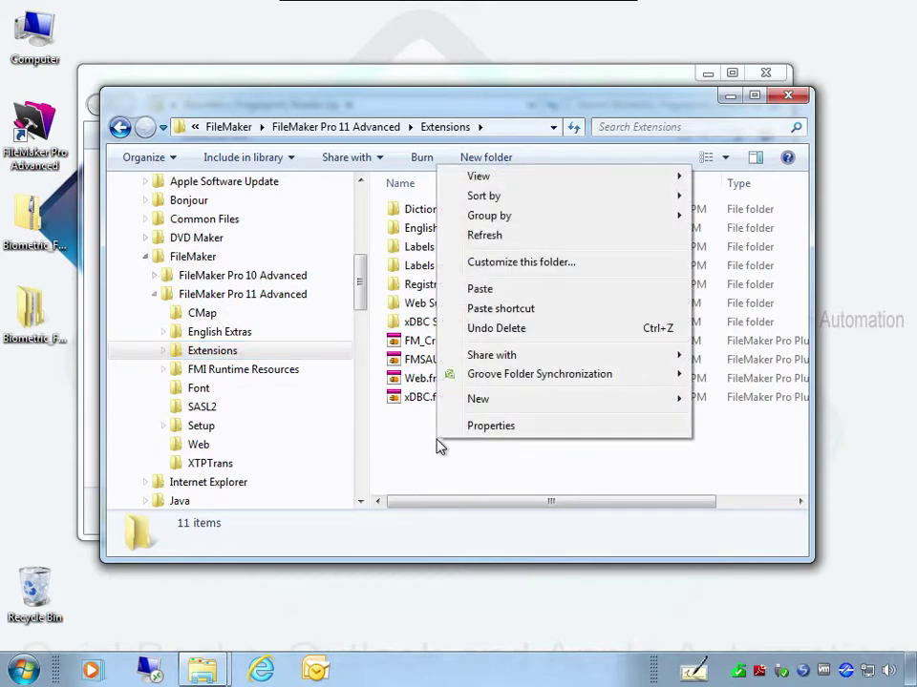
pyautogui.click(509, 290)
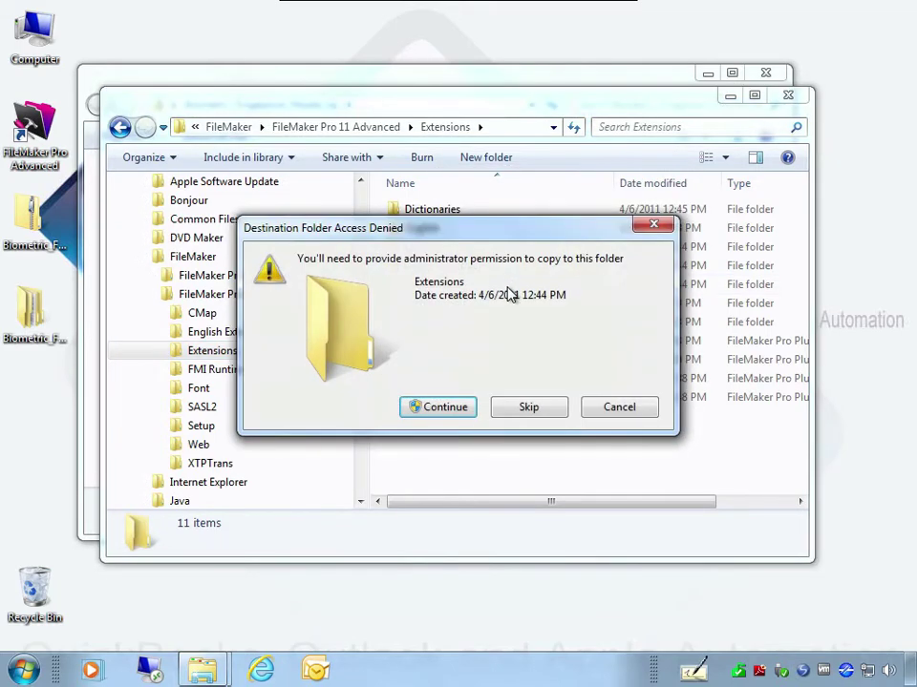
pyautogui.click(455, 407)
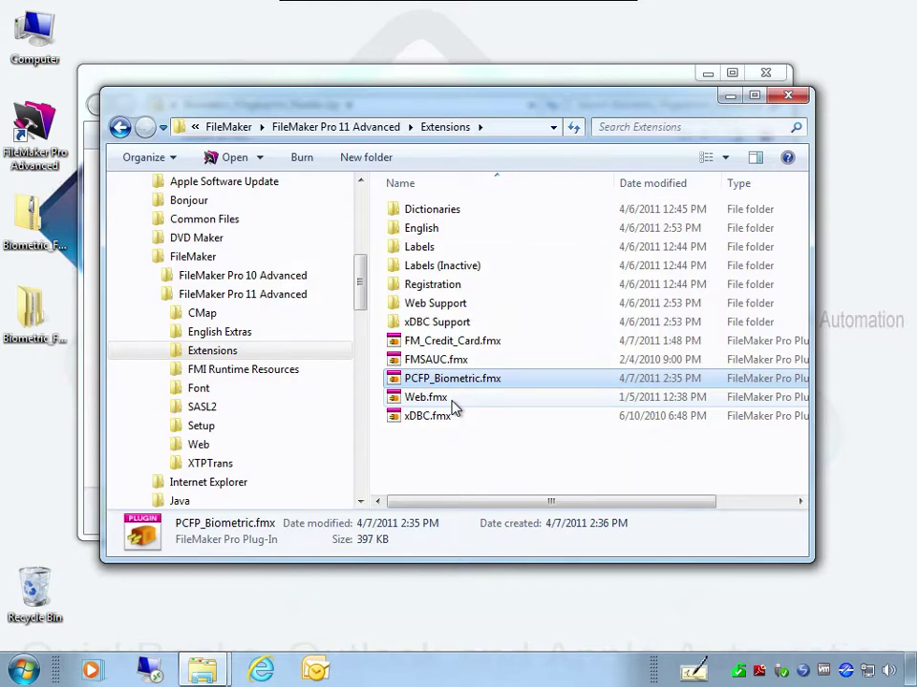
pyautogui.click(788, 94)
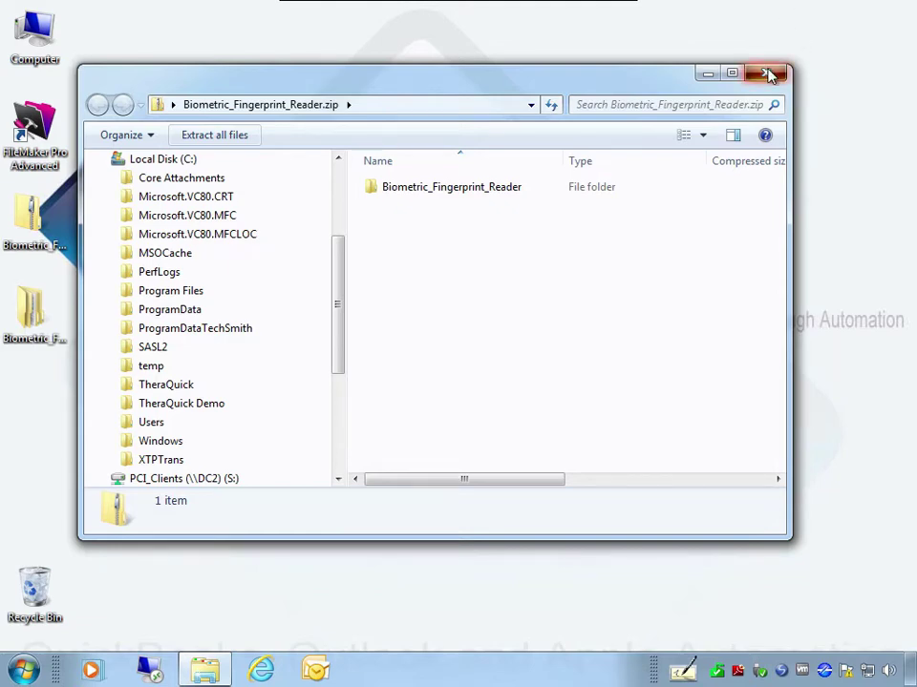
# Step: Close the zip archive window and launch FileMaker Pro Advanced from its desktop shortcut
pyautogui.click(769, 74)
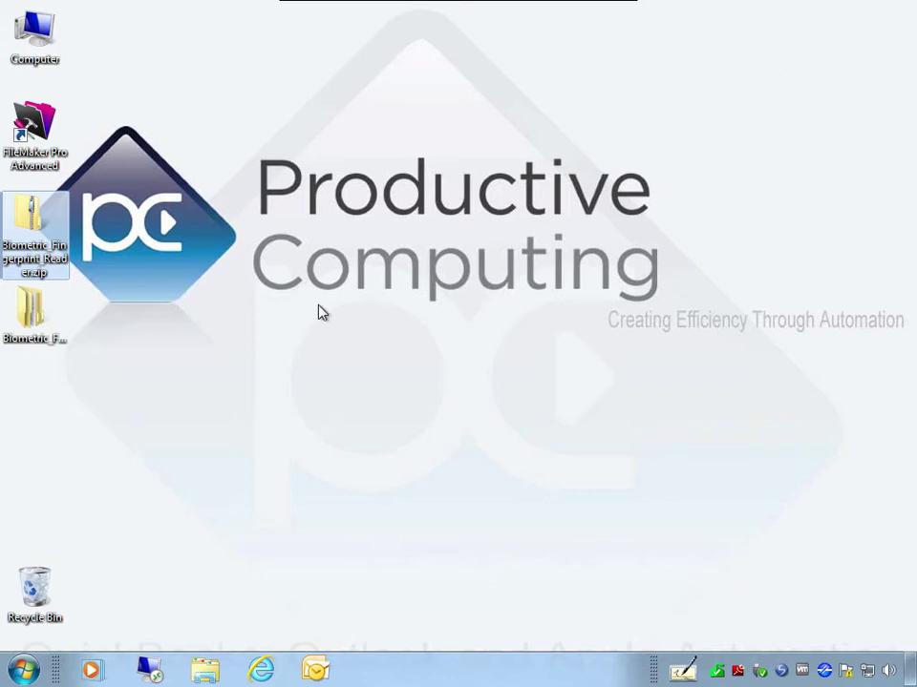
pyautogui.click(28, 315)
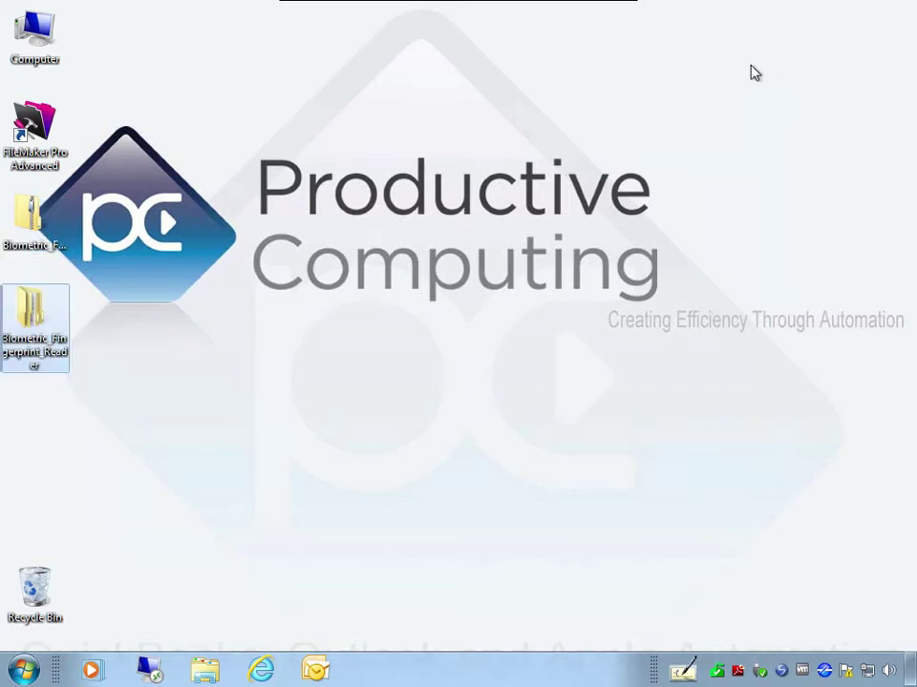
pyautogui.click(42, 125)
pyautogui.doubleClick(42, 124)
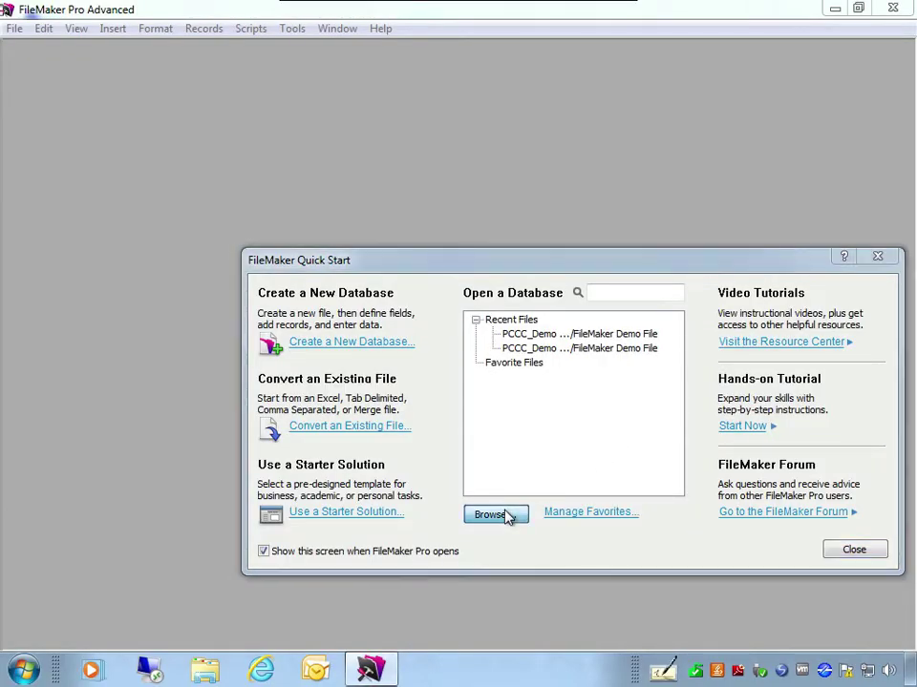
# Step: Open PCFP_Demo.fp7 from Desktop > Biometric_Fingerprint_Reader > FileMaker Demo File
pyautogui.click(507, 517)
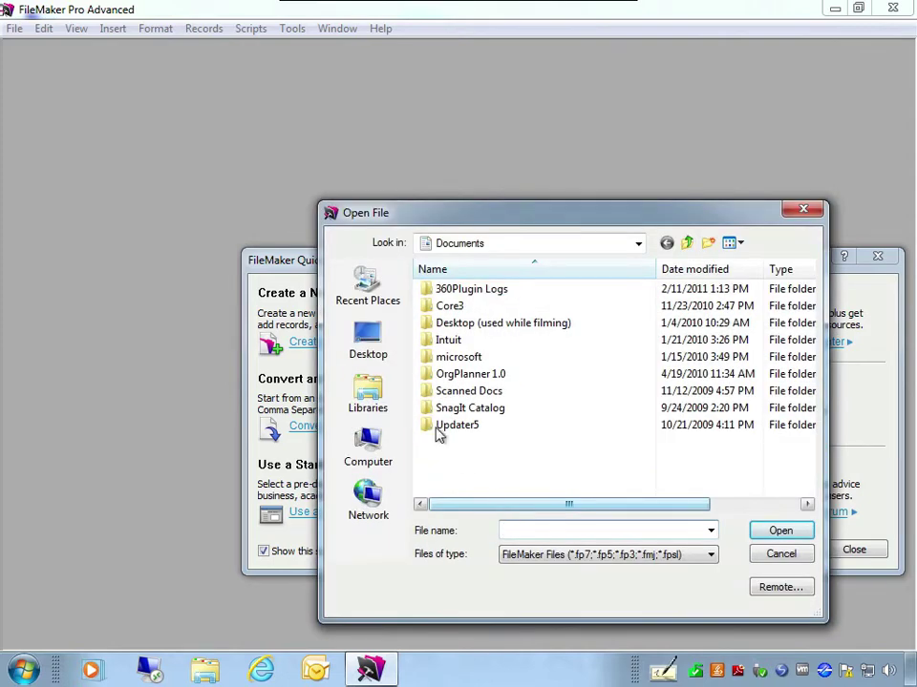
pyautogui.click(373, 351)
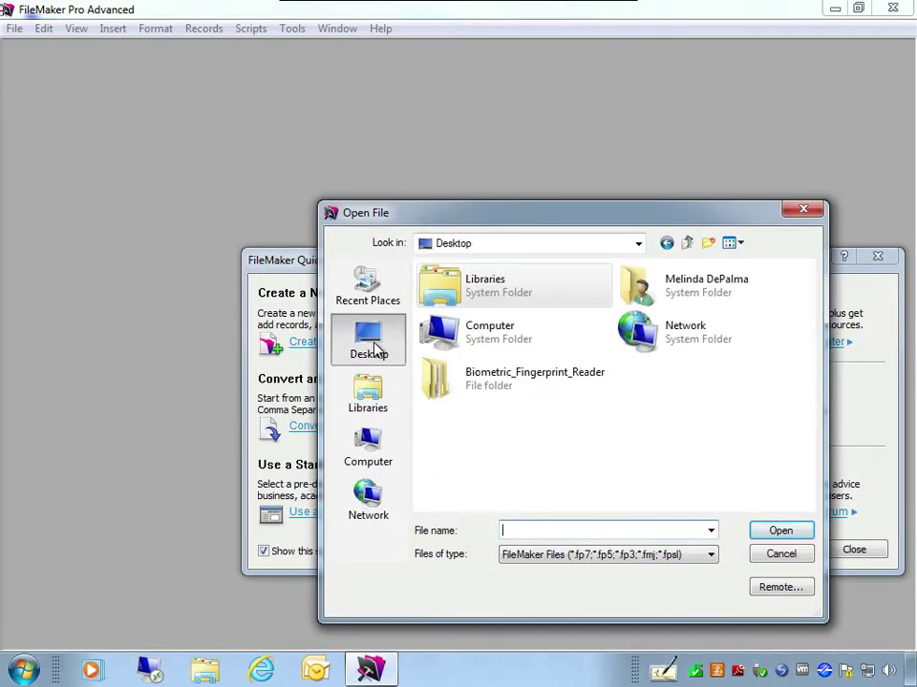
pyautogui.doubleClick(474, 379)
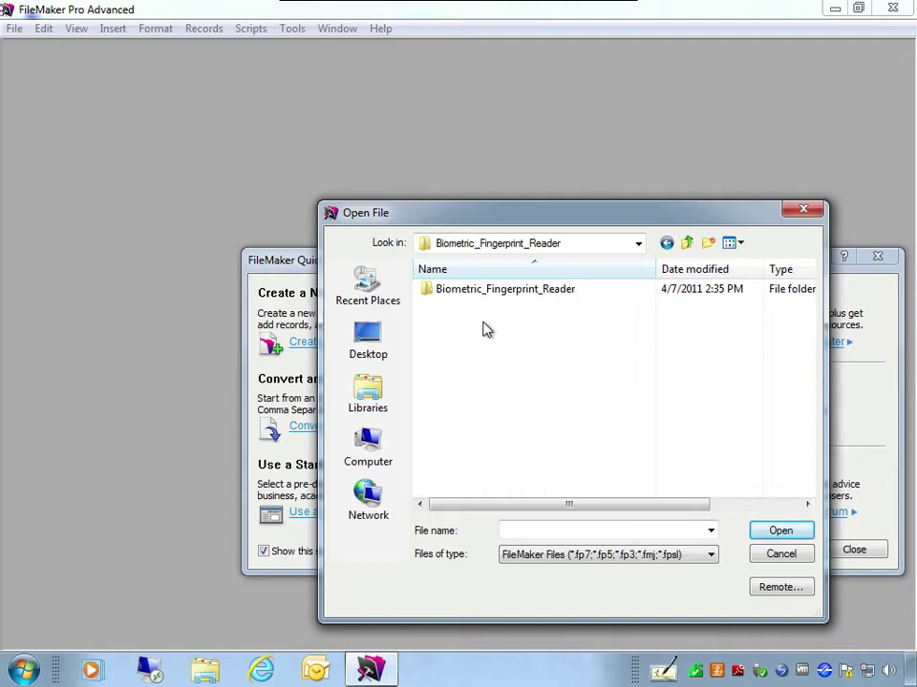
pyautogui.doubleClick(498, 290)
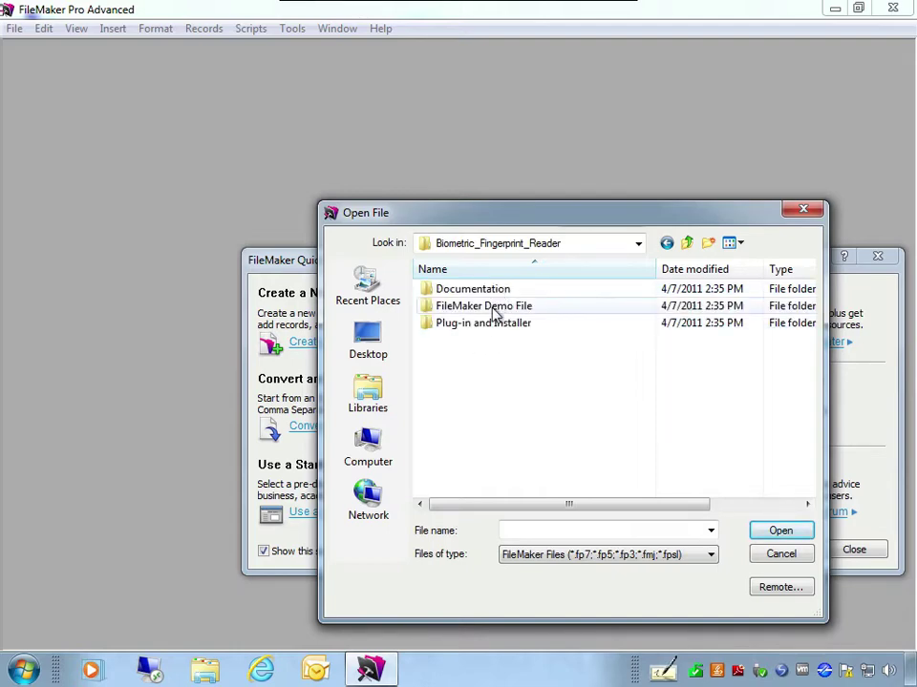
pyautogui.doubleClick(493, 308)
pyautogui.doubleClick(485, 291)
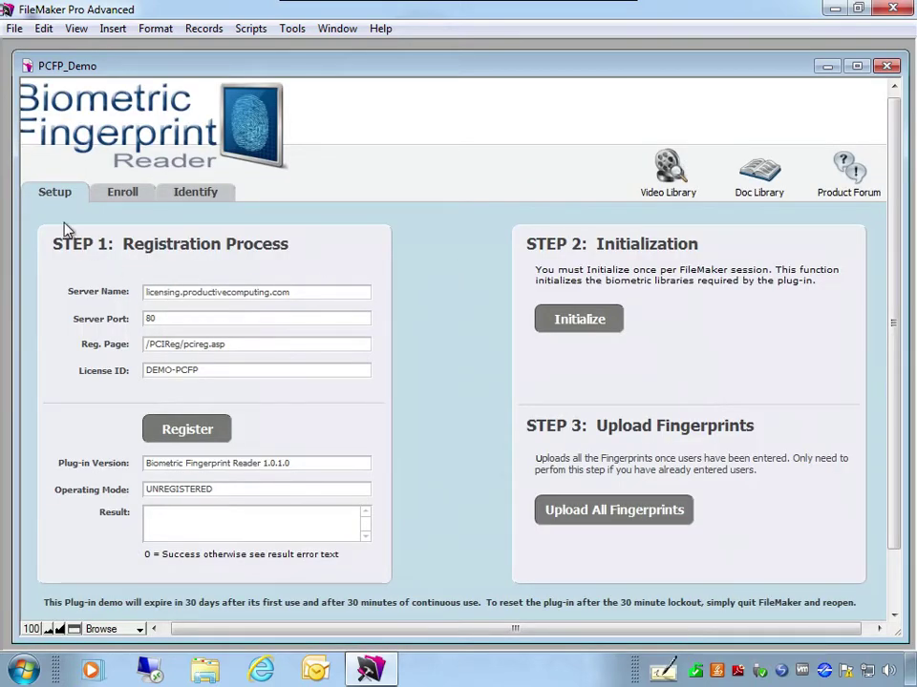
# Step: Maximize PCFP_Demo and highlight the UNREGISTERED operating mode and DEMO-PCFP license ID
pyautogui.click(856, 66)
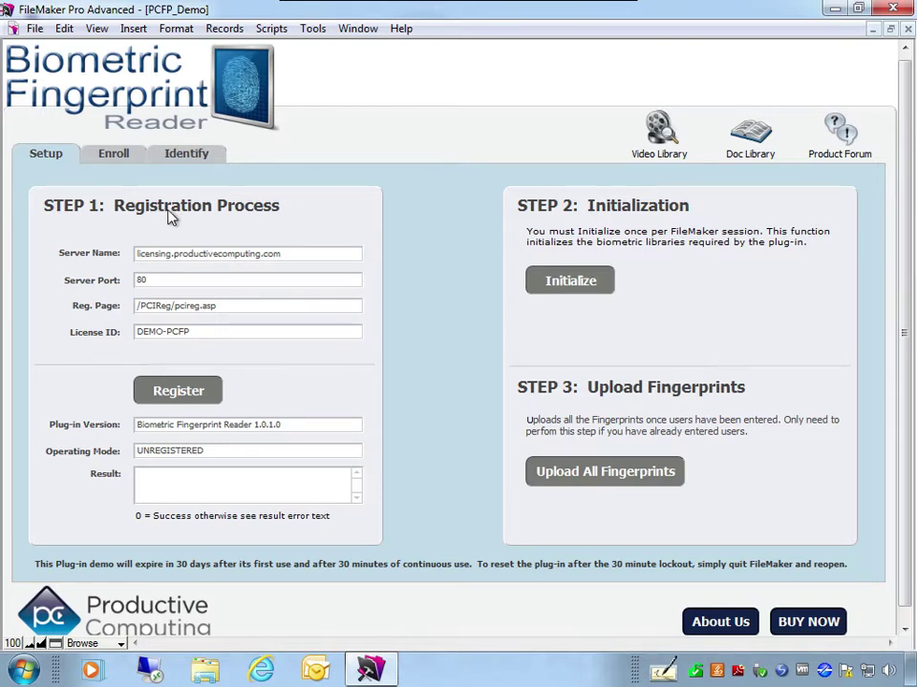
pyautogui.click(215, 459)
pyautogui.moveTo(213, 453); pyautogui.dragTo(134, 450)
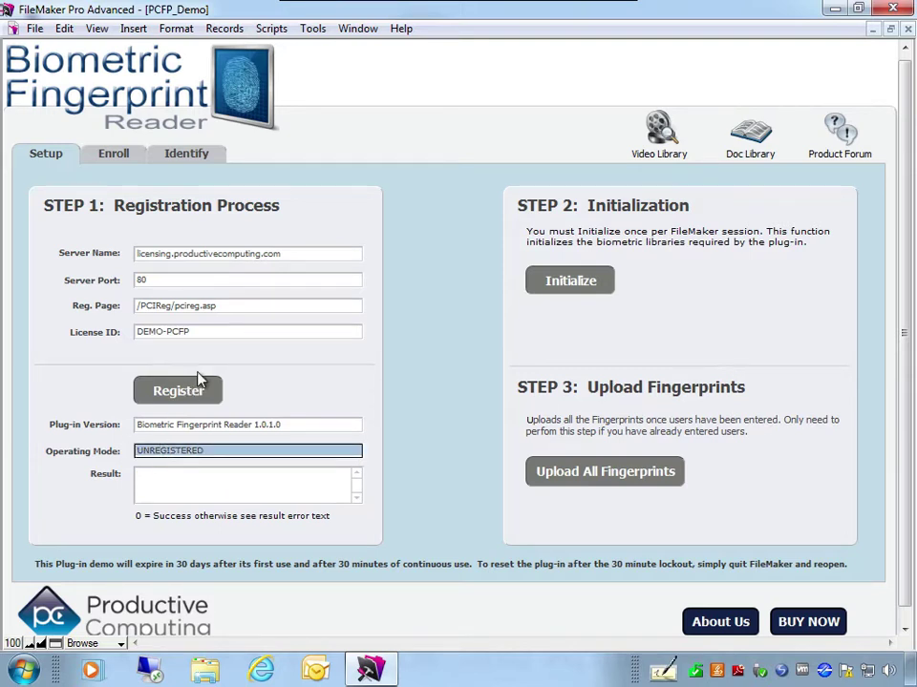
pyautogui.click(191, 332)
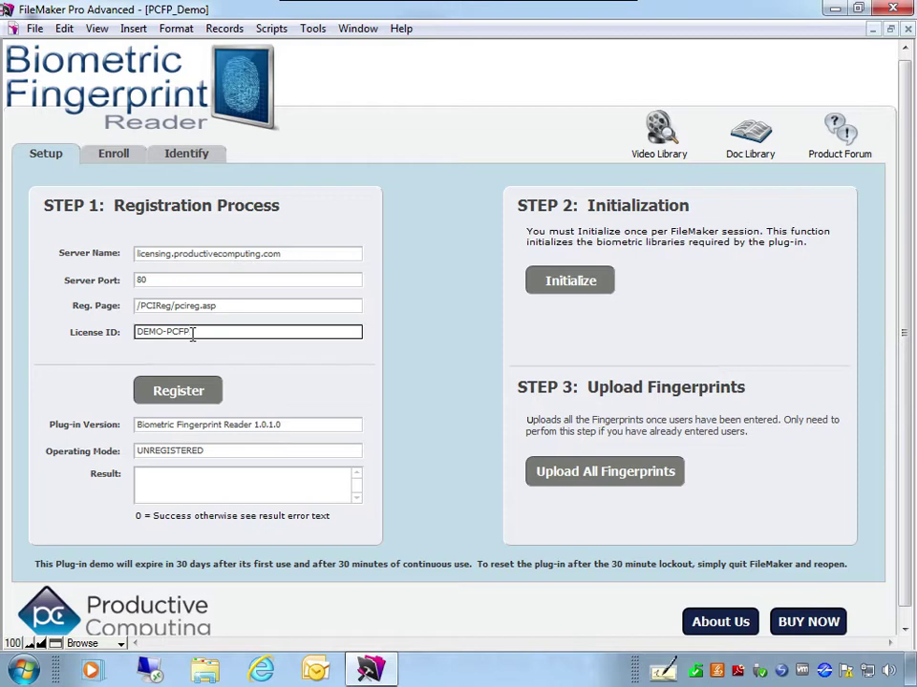
pyautogui.moveTo(191, 332); pyautogui.dragTo(138, 334)
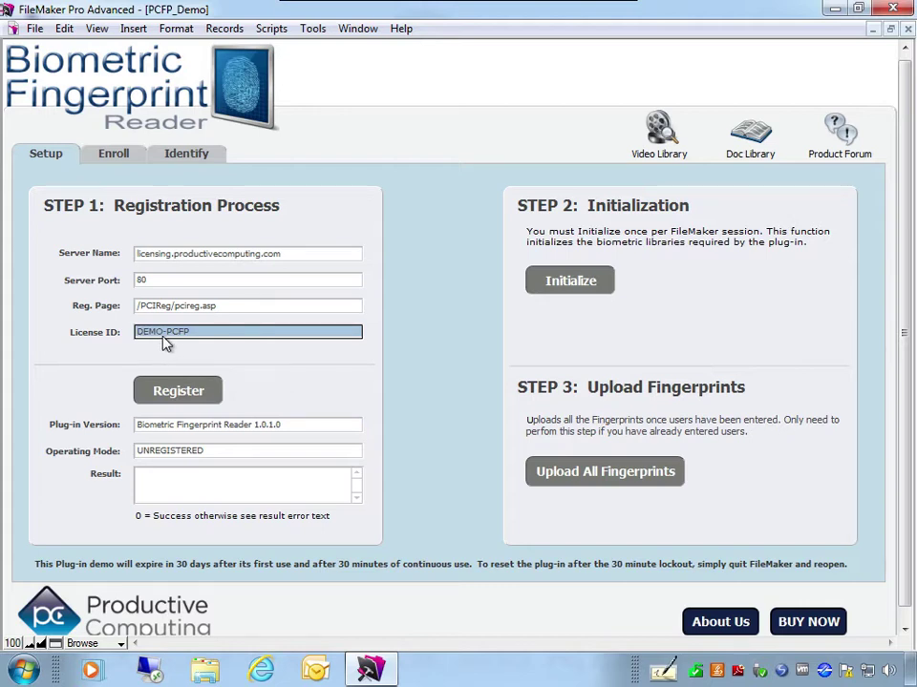
# Step: Register the plug-in with the DEMO-PCFP license so Operating Mode reads DEMO
pyautogui.click(179, 392)
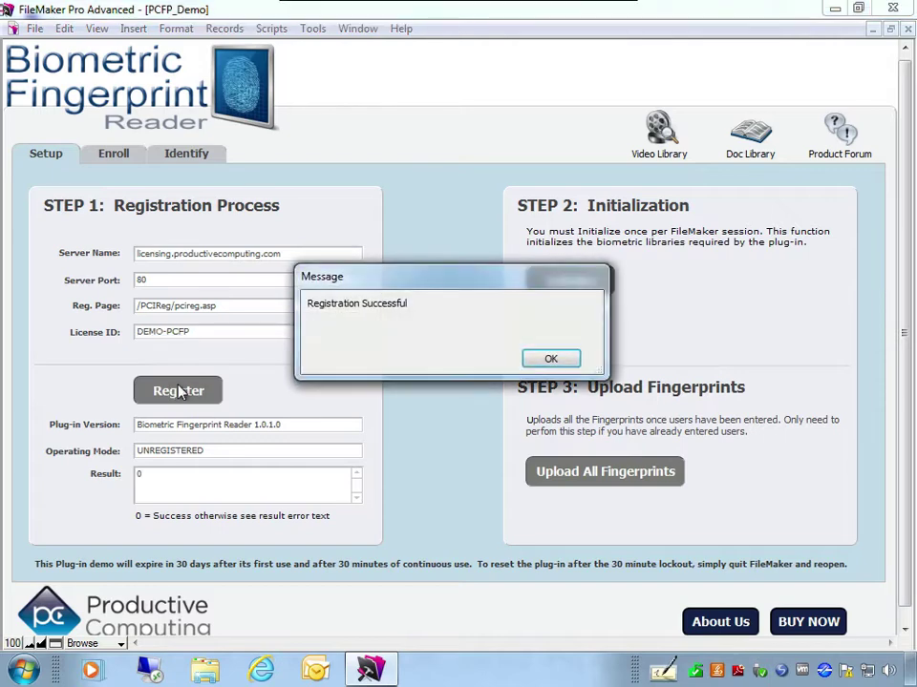
pyautogui.click(544, 360)
pyautogui.click(158, 454)
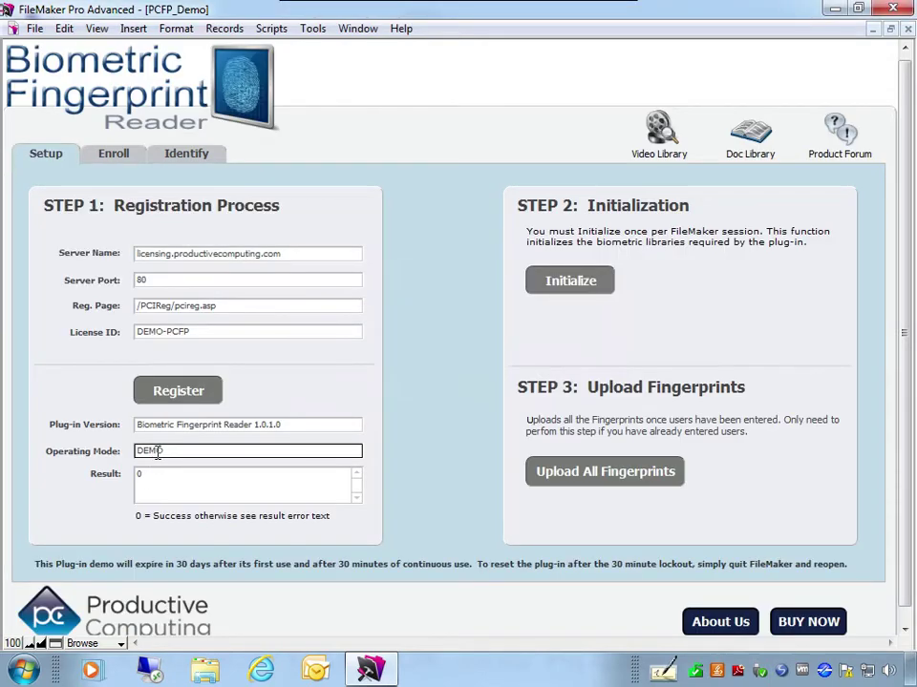
pyautogui.moveTo(157, 453); pyautogui.dragTo(140, 455)
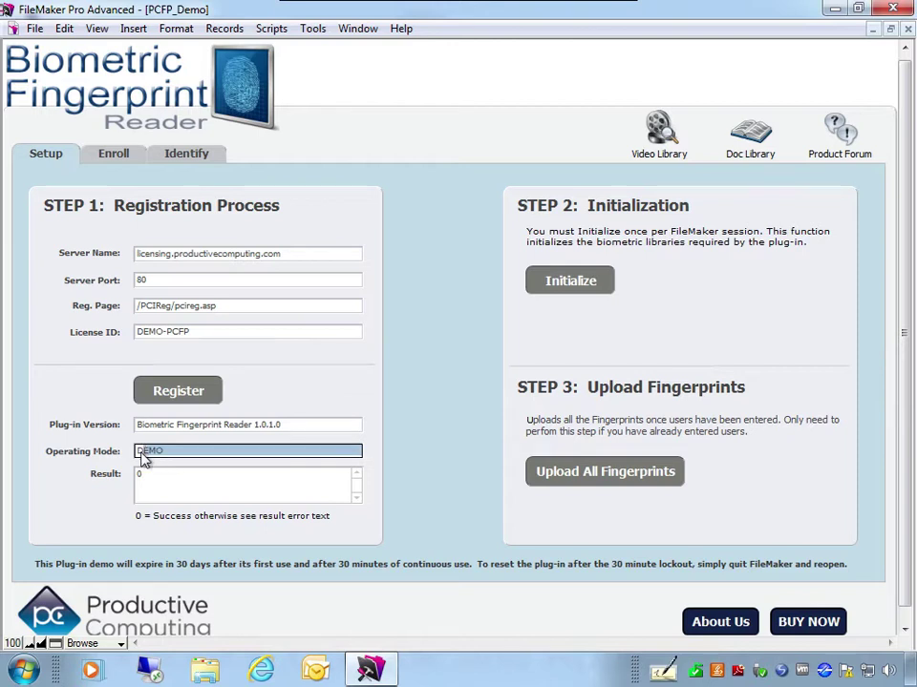
pyautogui.click(420, 432)
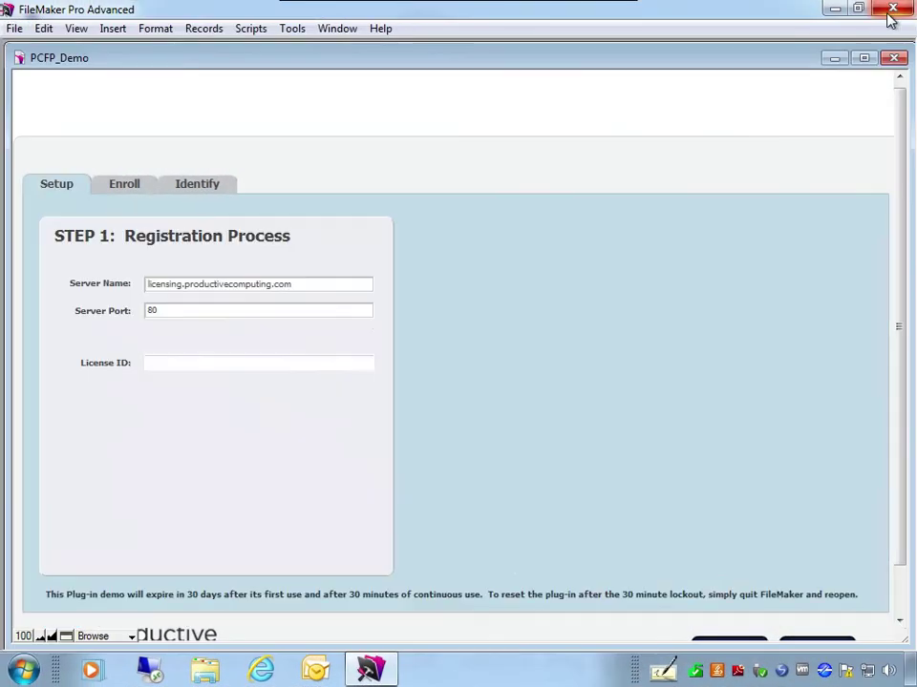
# Step: Quit FileMaker and open the Biometric_Fingerprint_Reader folder on the desktop
pyautogui.click(890, 13)
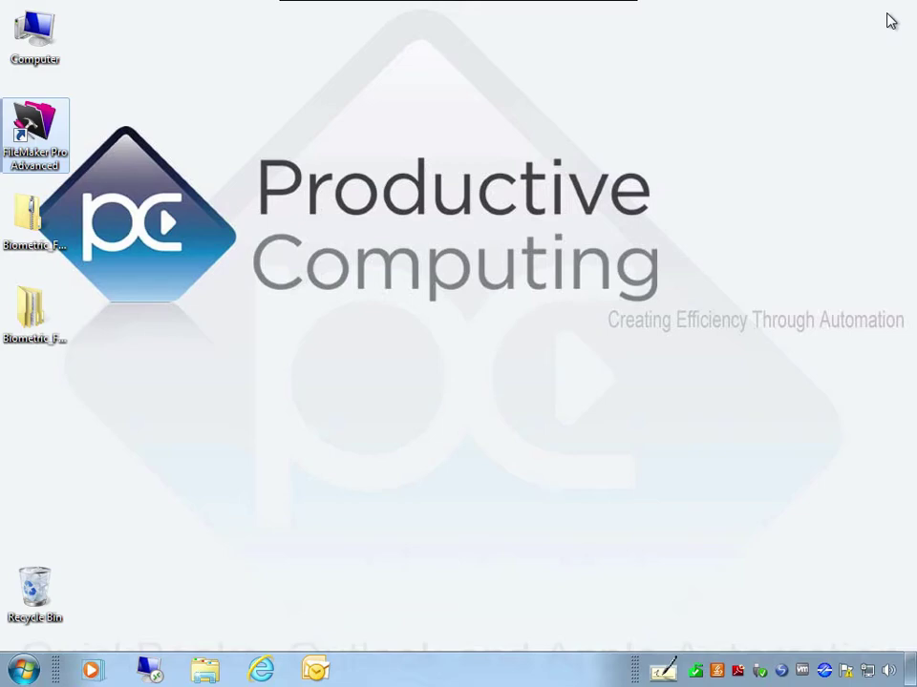
pyautogui.doubleClick(29, 316)
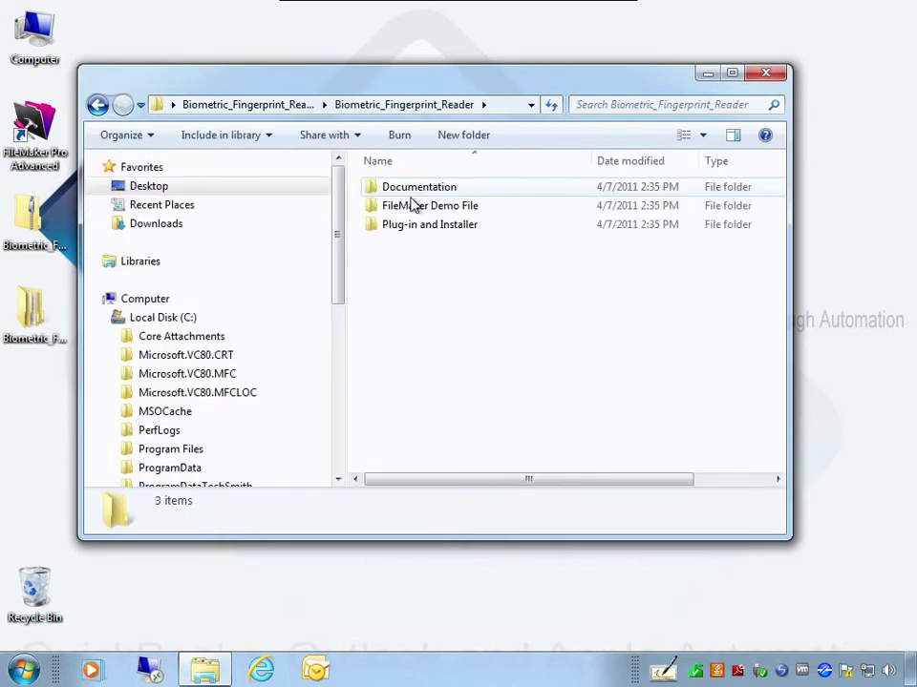
# Step: Run PCBiometric.exe from the Plug-in and Installer folder, allowing the unverified publisher
pyautogui.doubleClick(397, 229)
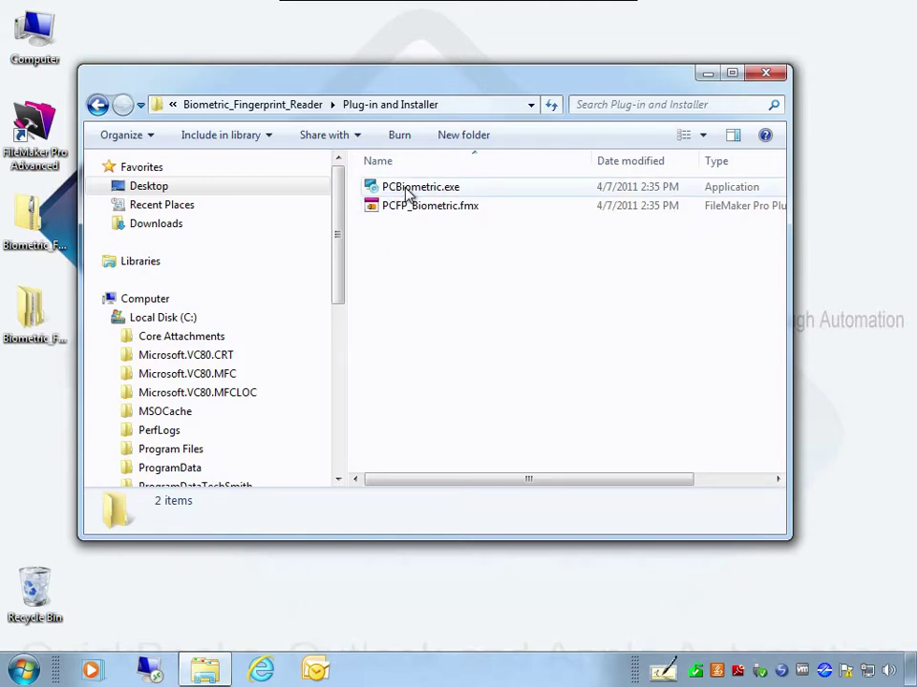
pyautogui.doubleClick(409, 191)
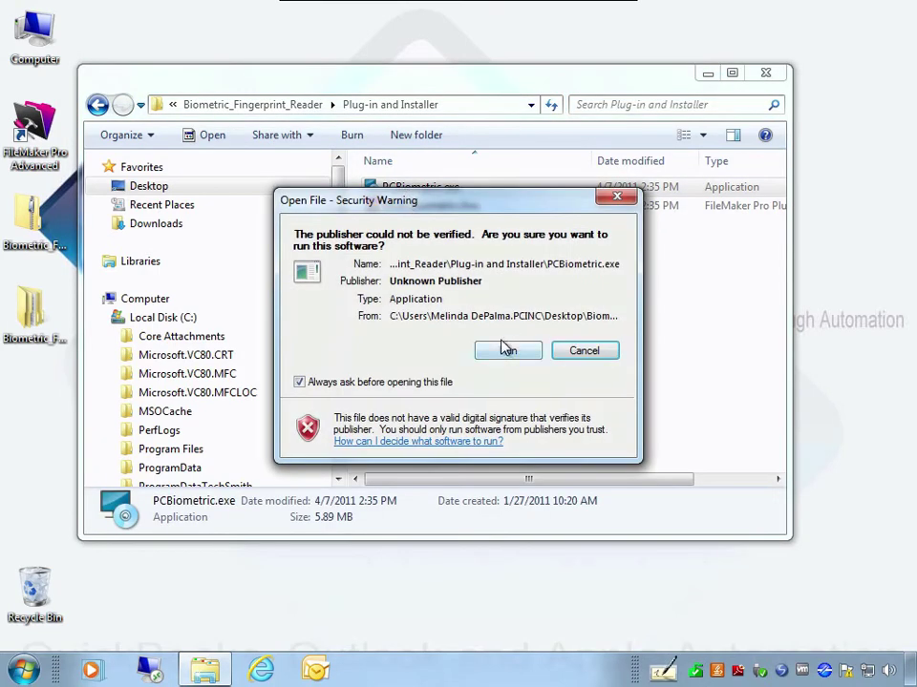
pyautogui.click(506, 350)
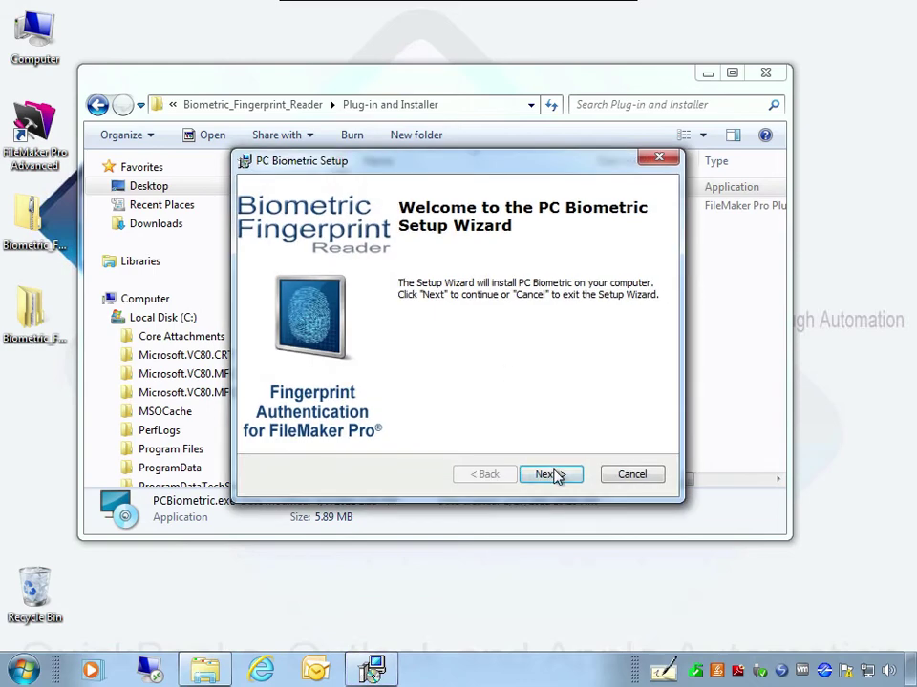
# Step: Choose C:\Program Files\FileMaker\FileMaker Pro 11 Advanced\ as the install destination and proceed to Ready to Install
pyautogui.click(554, 475)
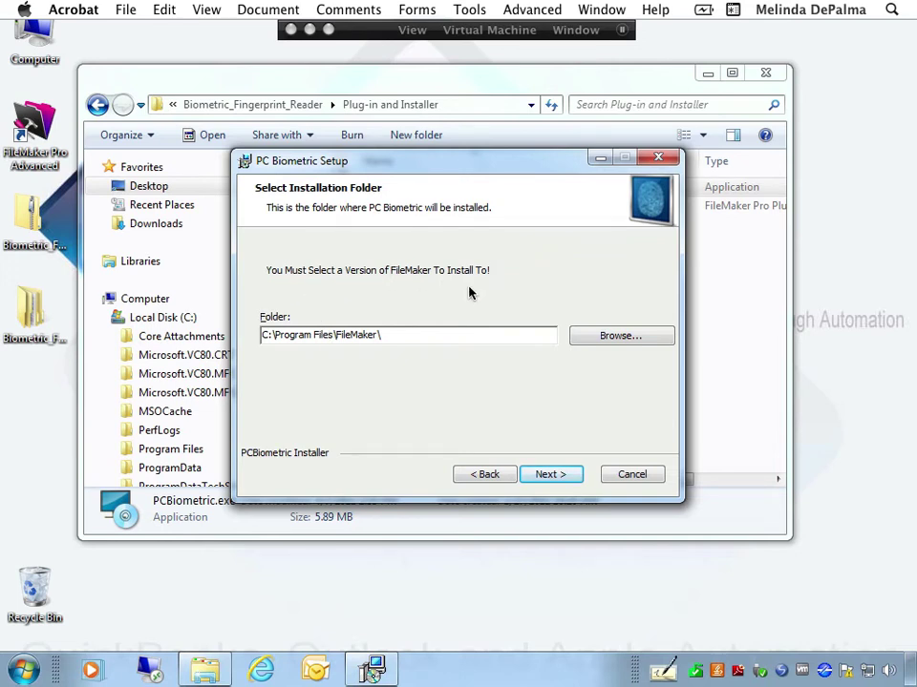
pyautogui.click(605, 338)
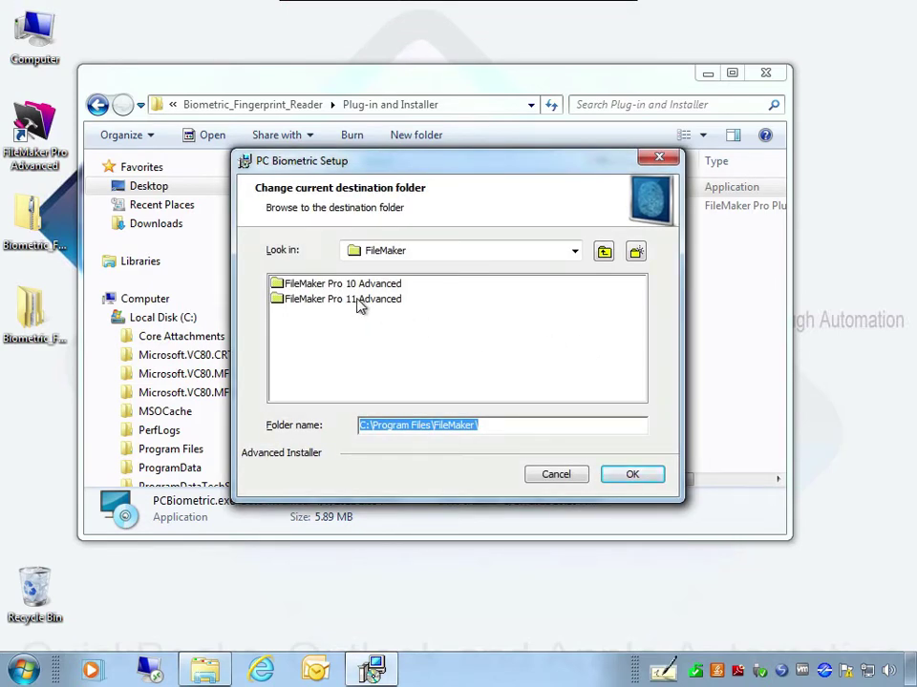
pyautogui.click(359, 299)
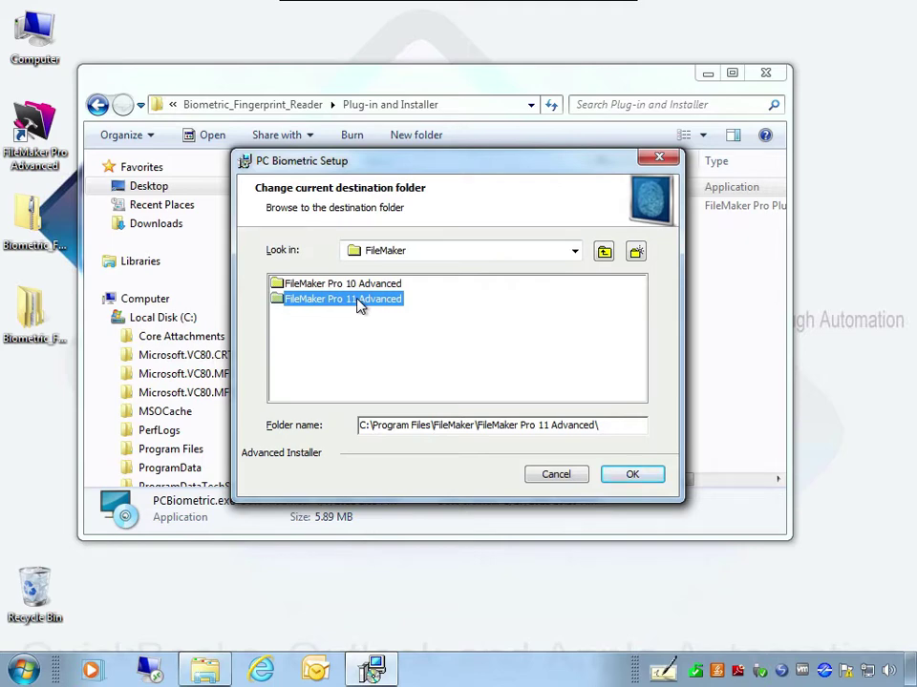
pyautogui.click(630, 476)
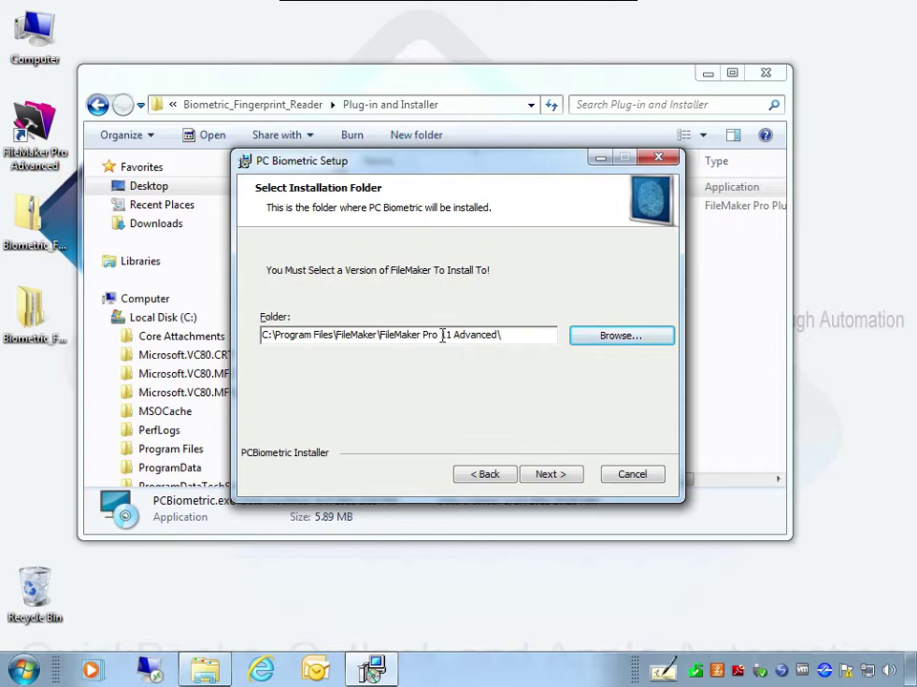
pyautogui.click(549, 479)
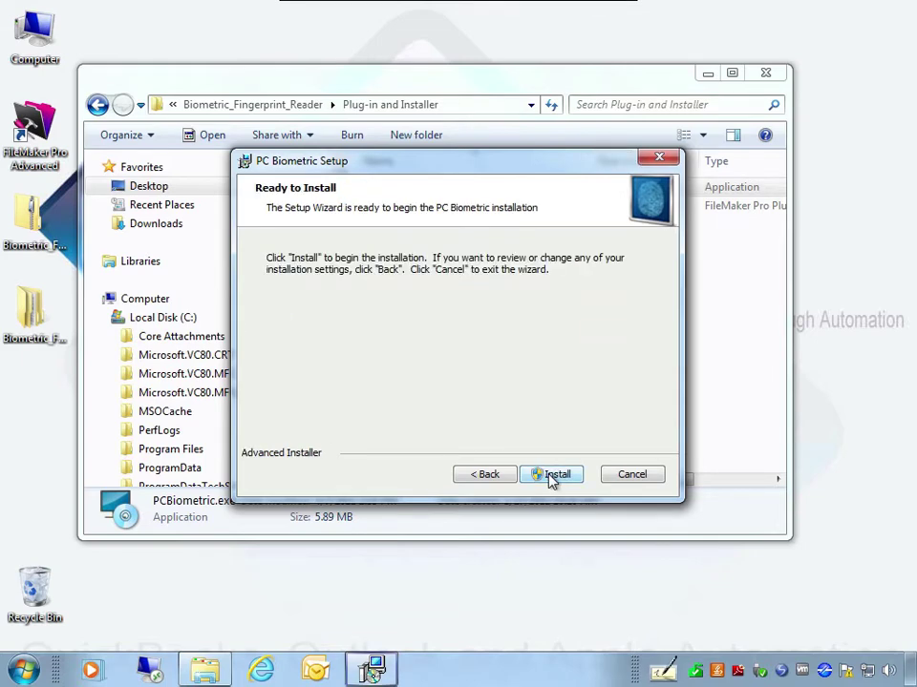
# Step: Install PC Biometric and finish the Setup Wizard
pyautogui.click(554, 474)
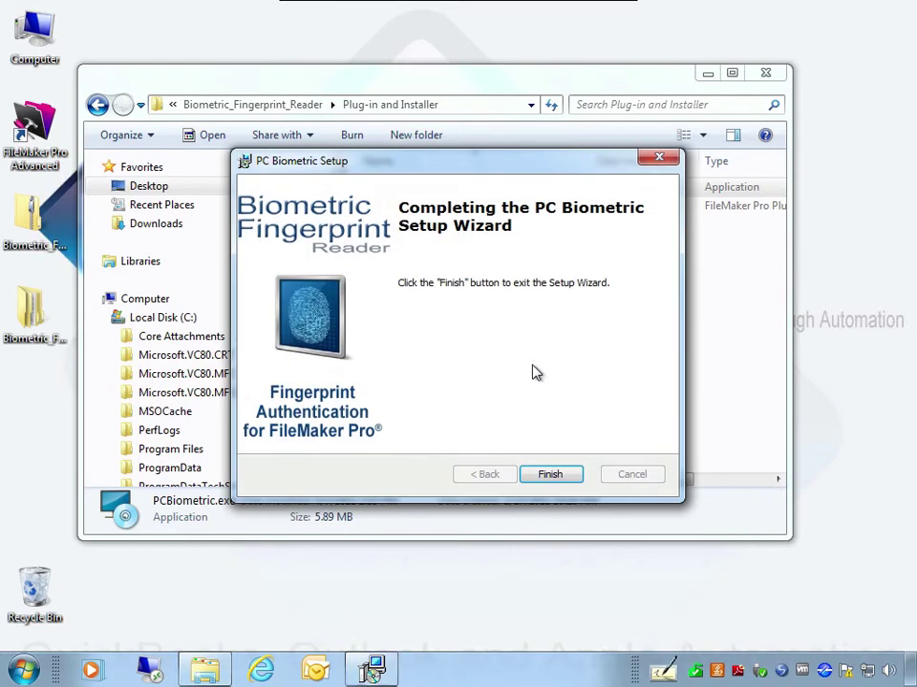
pyautogui.click(554, 475)
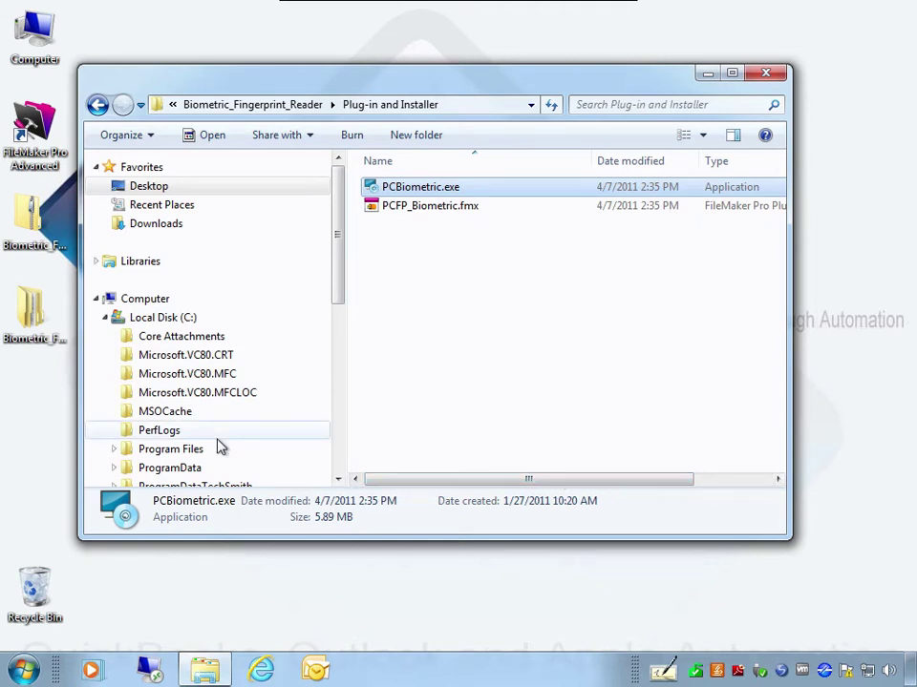
# Step: Browse Program Files > FileMaker > FileMaker Pro 11 Advanced > Bin in the folder tree
pyautogui.click(114, 449)
pyautogui.click(122, 291)
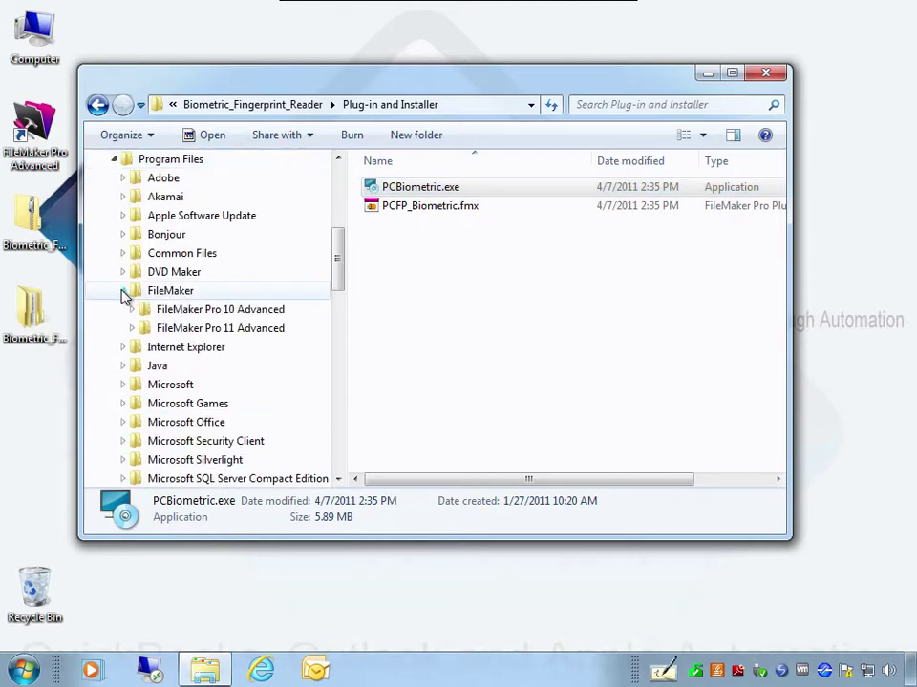
pyautogui.click(133, 329)
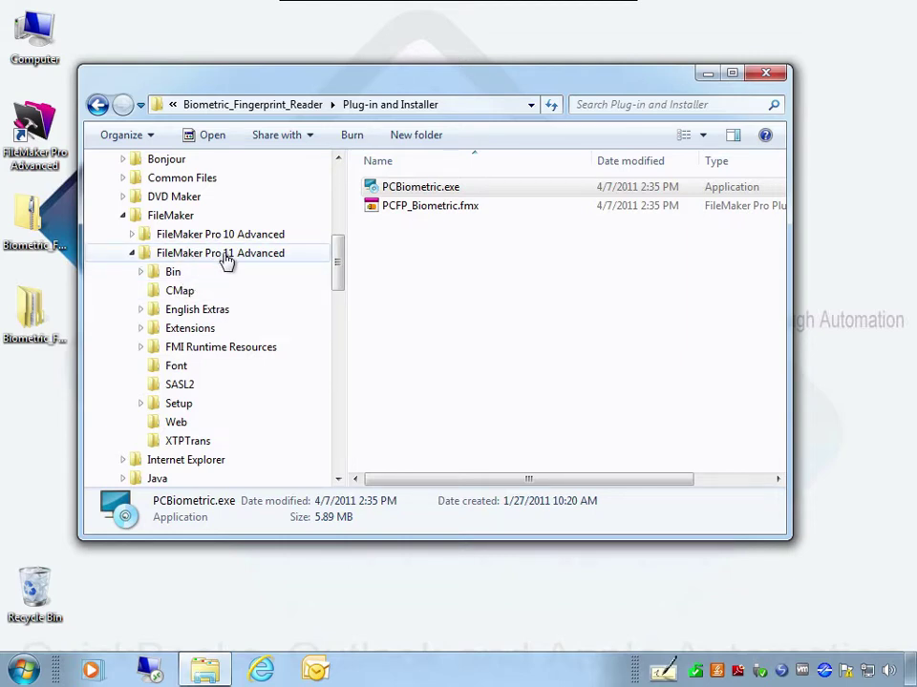
pyautogui.click(176, 273)
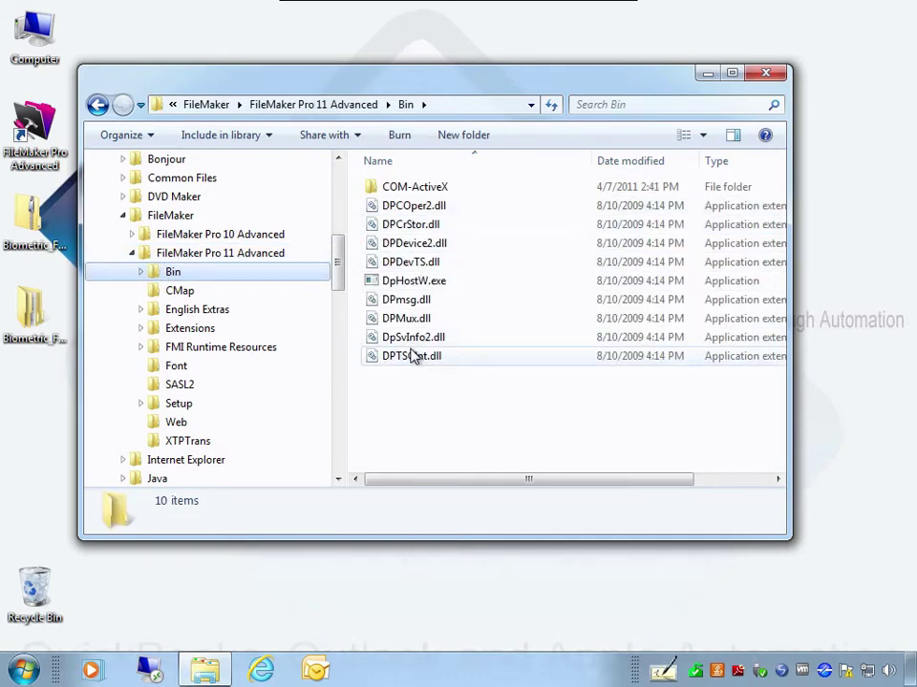
# Step: Back in the FileMaker Pro 11 Advanced folder, review DLLs from DL81ACE.dll down to UAREUManager.dll
pyautogui.click(219, 254)
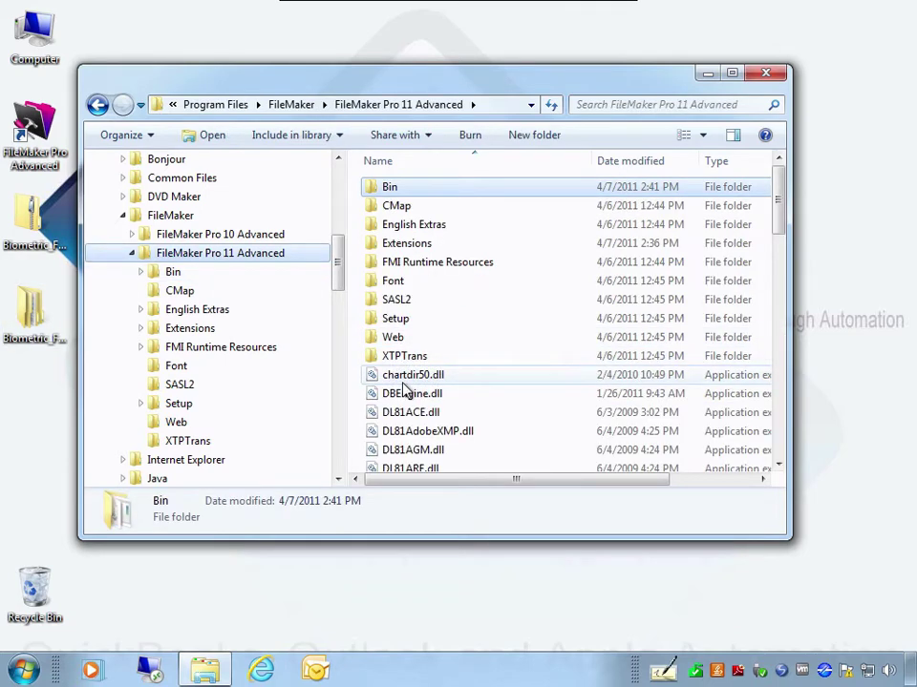
pyautogui.scroll(-3, 403, 389)
pyautogui.scroll(4, 403, 389)
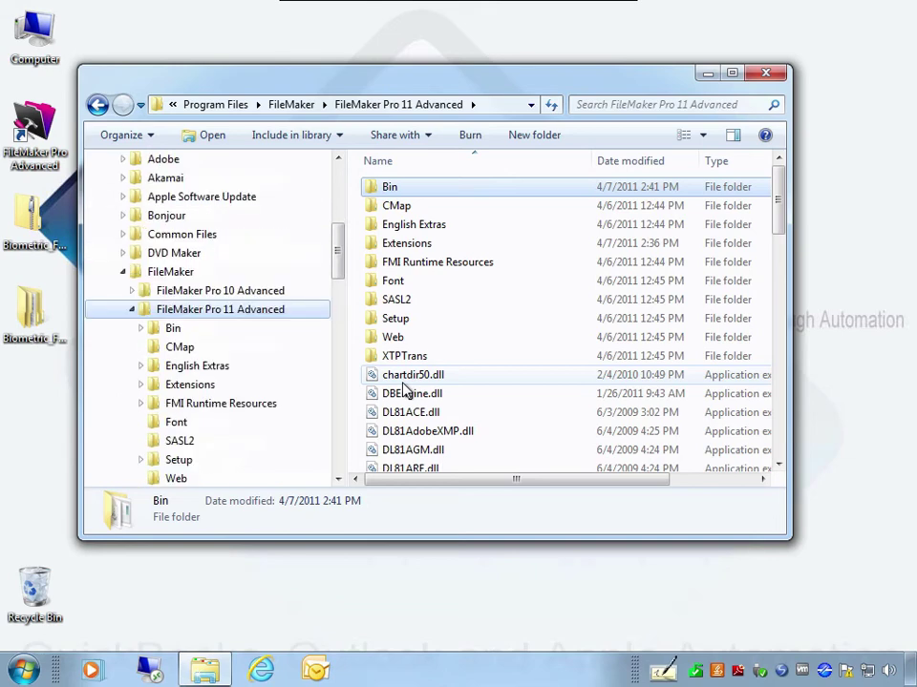
pyautogui.click(419, 415)
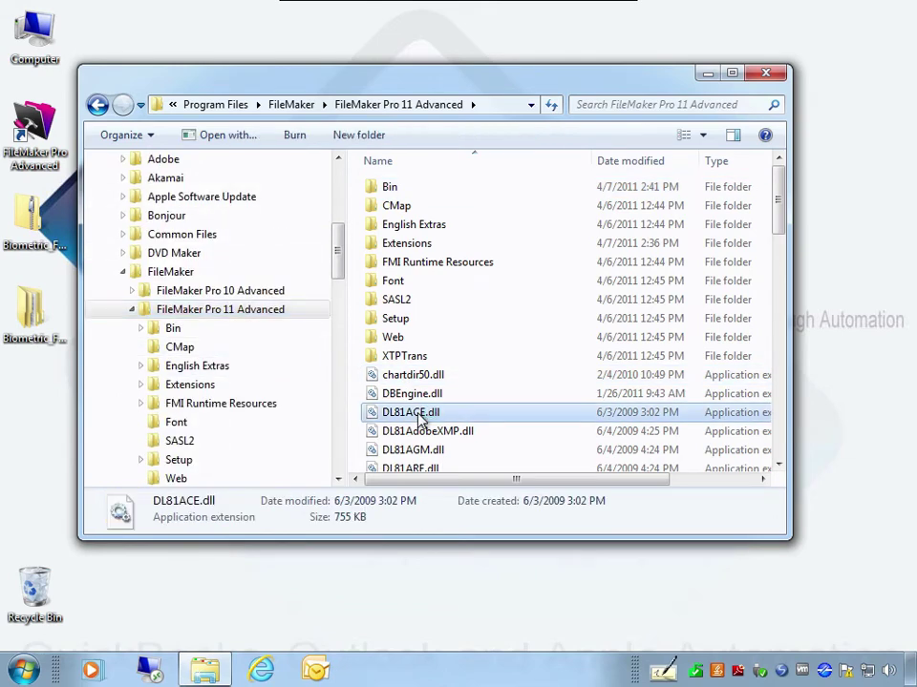
pyautogui.scroll(-5, 420, 420)
pyautogui.scroll(-9, 418, 422)
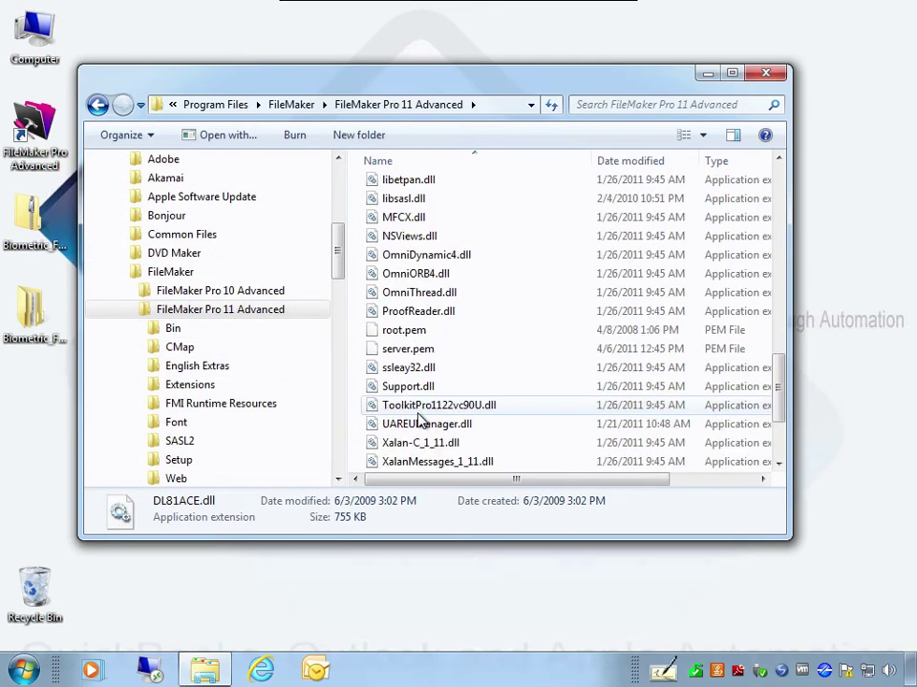
pyautogui.click(420, 426)
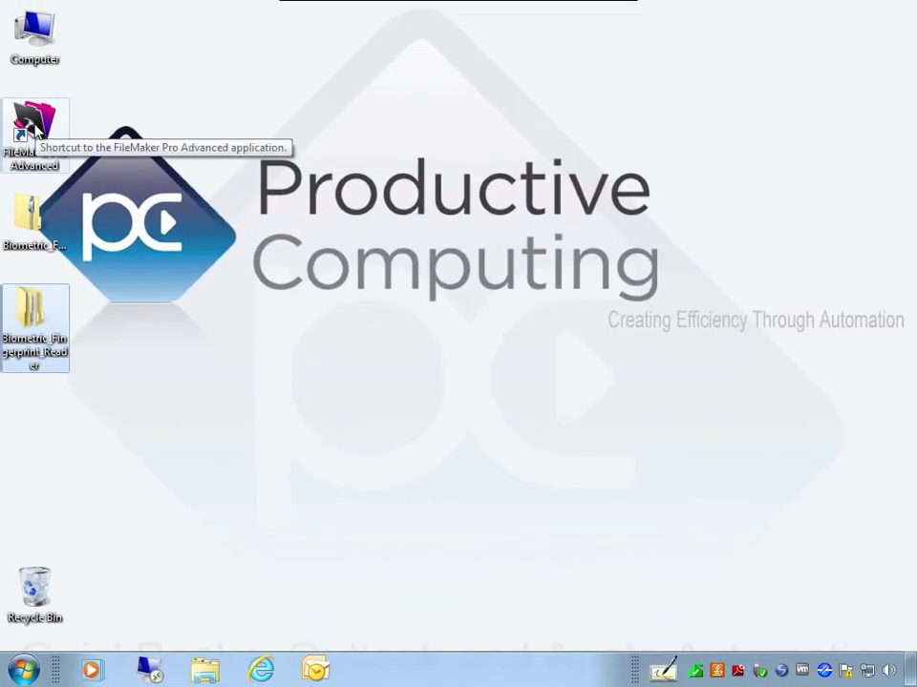
# Step: Launch FileMaker Pro Advanced, open PCFP_Demo from Recent Files, and maximize its window
pyautogui.doubleClick(32, 128)
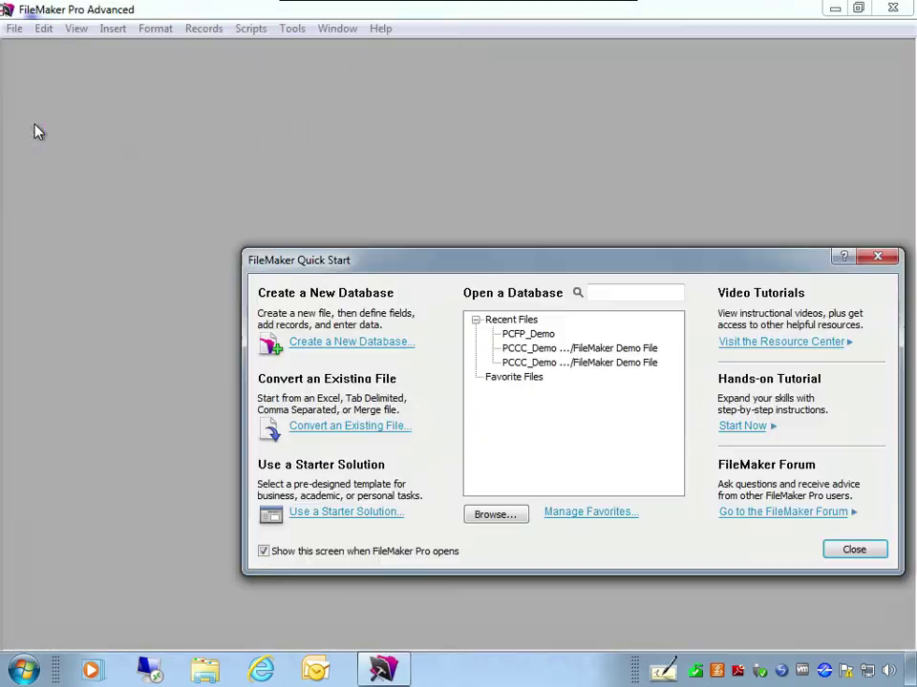
pyautogui.doubleClick(512, 331)
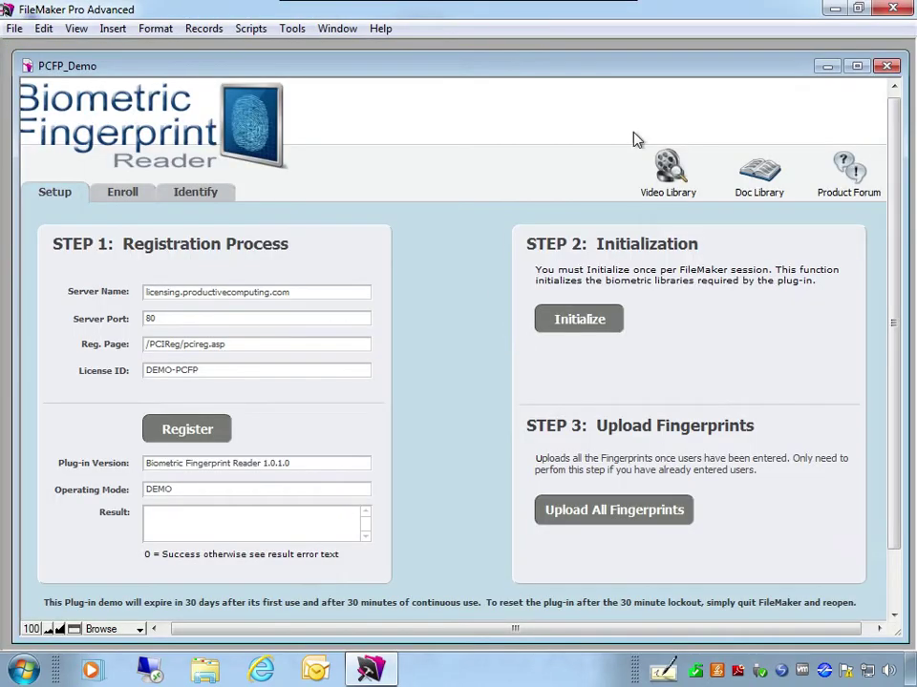
pyautogui.click(857, 66)
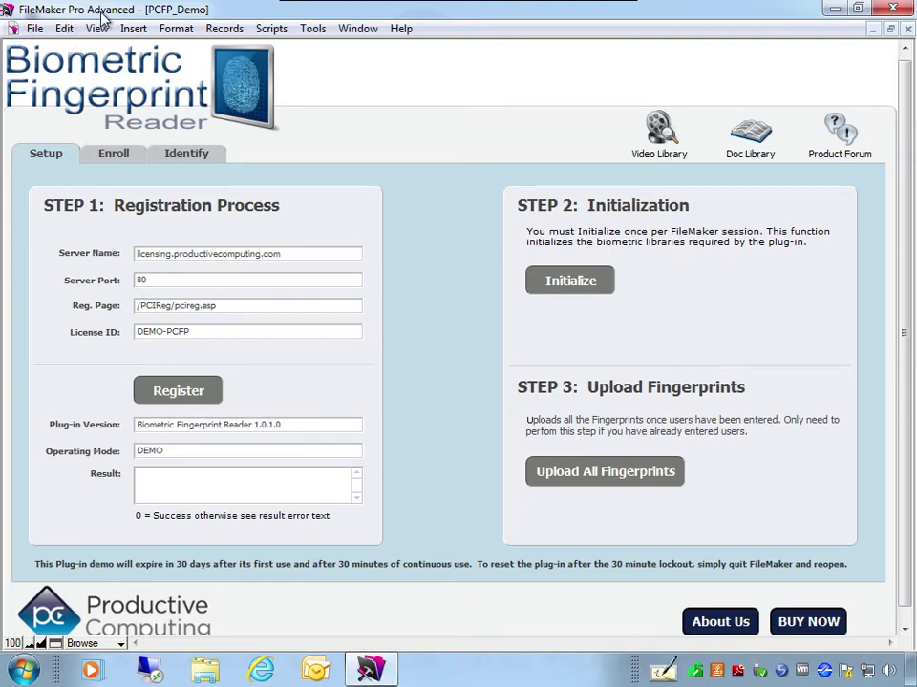
pyautogui.click(313, 29)
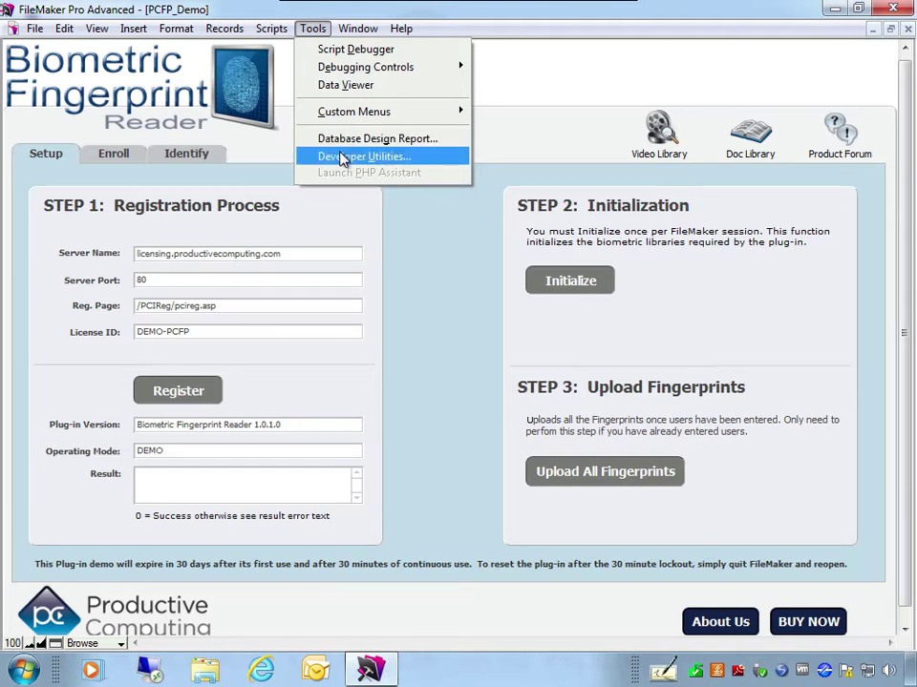
# Step: Add a Watch expression in the Data Viewer and filter the function list to External functions
pyautogui.click(349, 86)
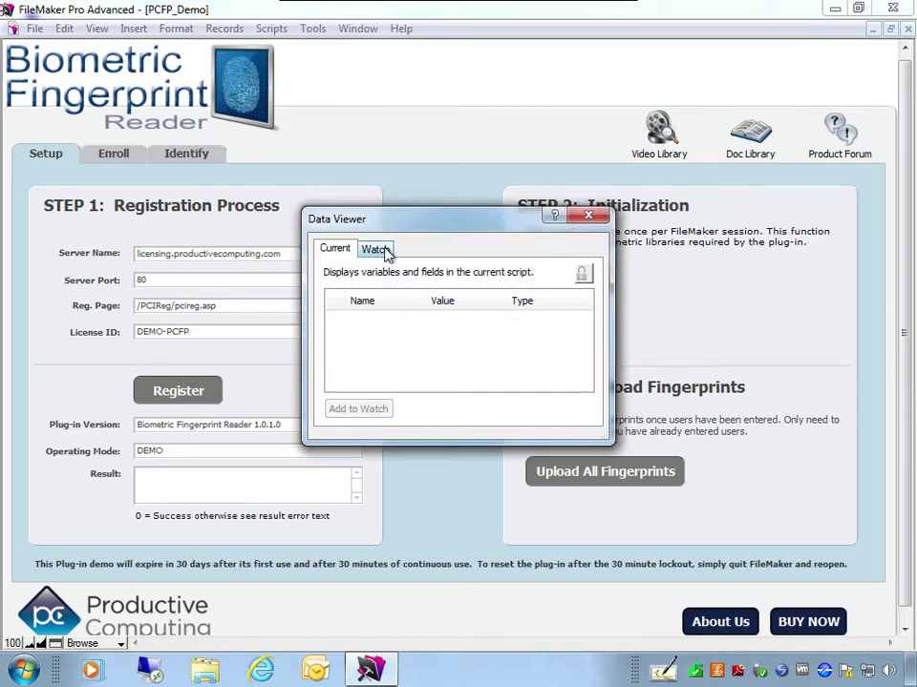
pyautogui.click(386, 250)
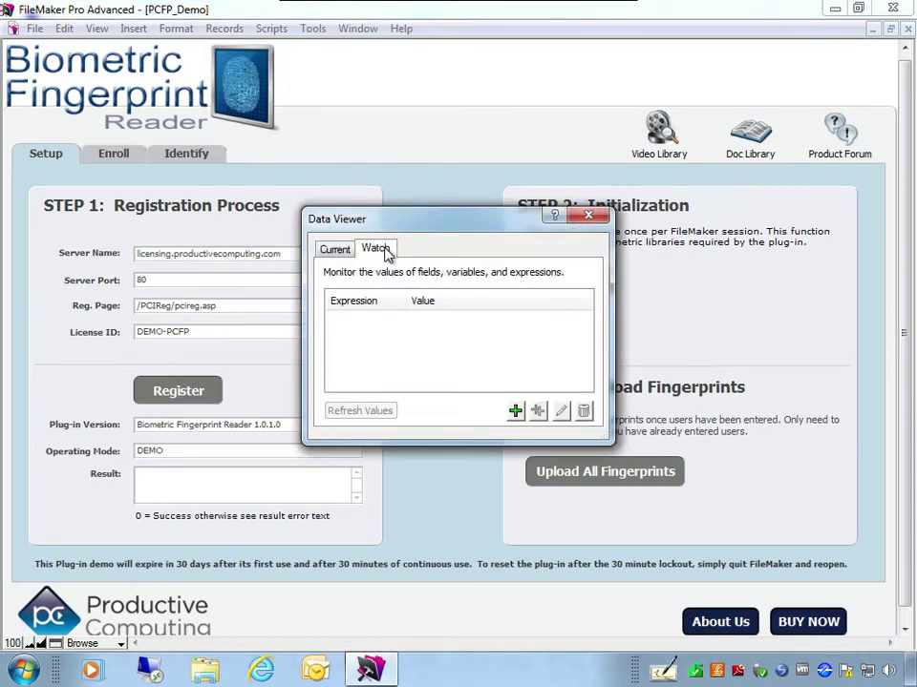
pyautogui.click(516, 413)
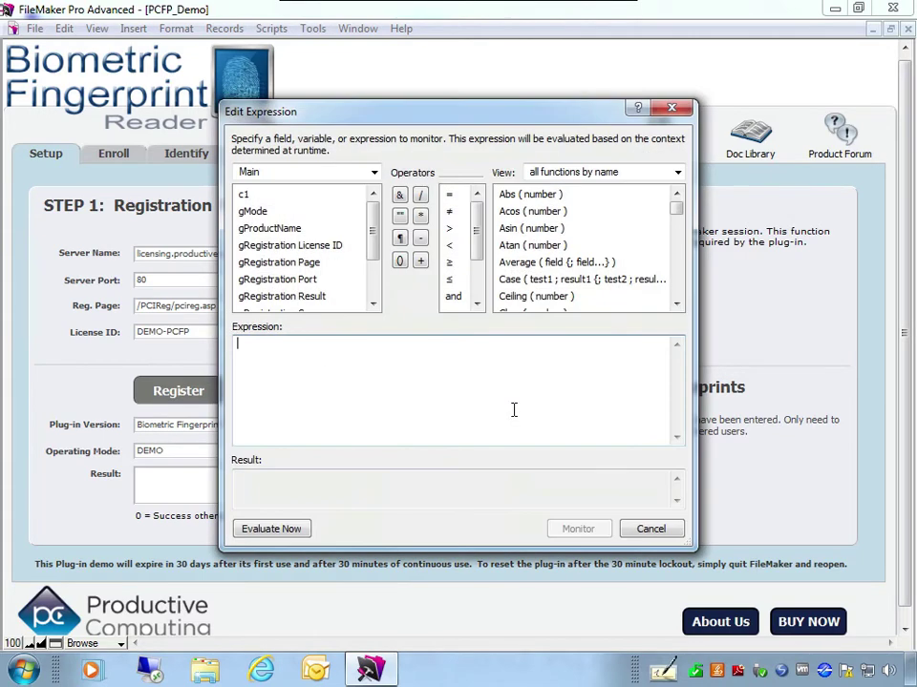
pyautogui.click(577, 175)
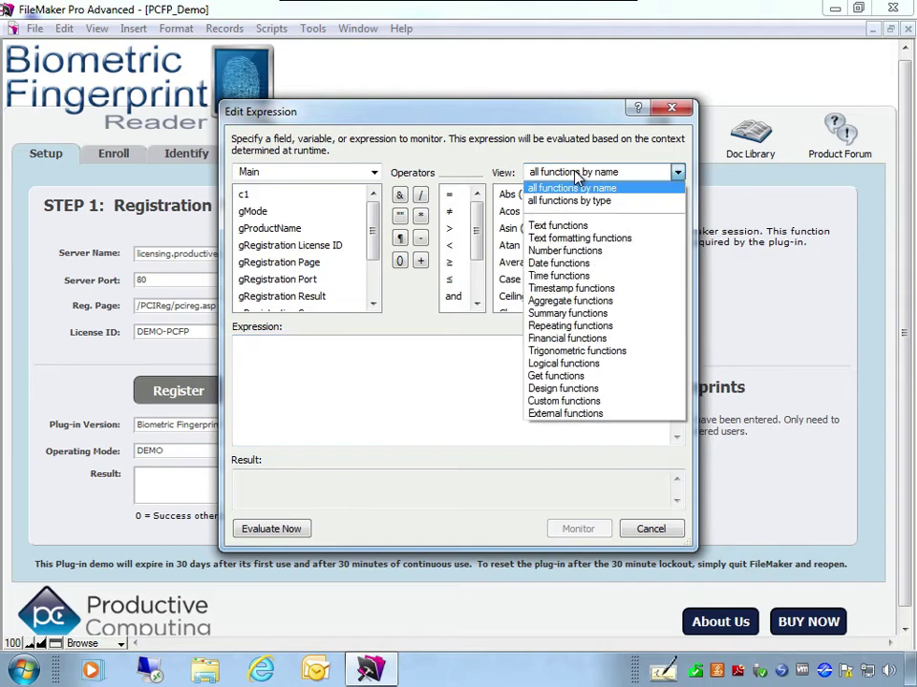
pyautogui.click(557, 414)
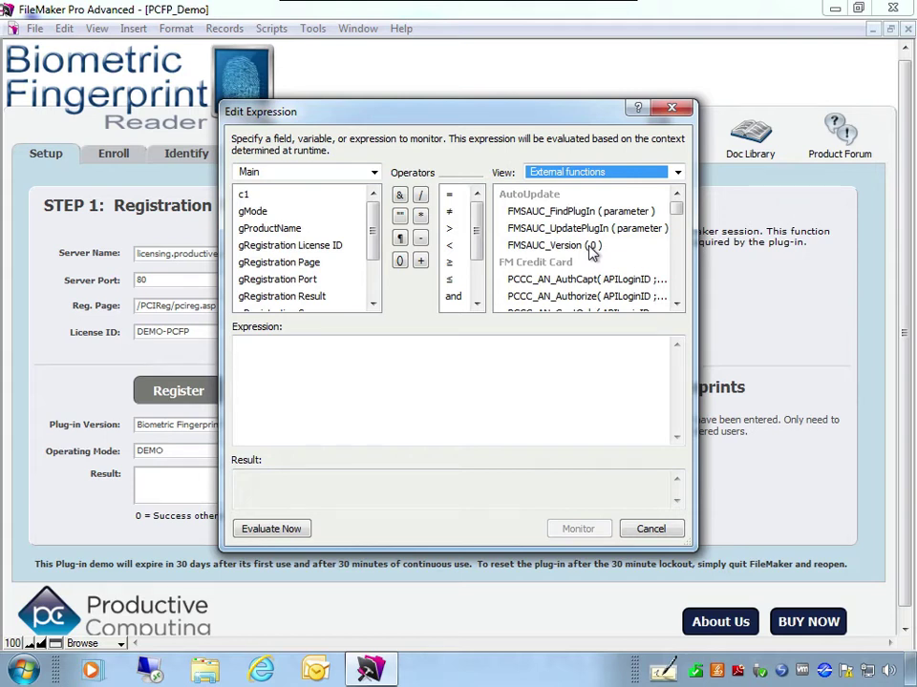
# Step: Scroll the External functions list past FMSAUC_Version to the PC Biometric functions
pyautogui.click(592, 250)
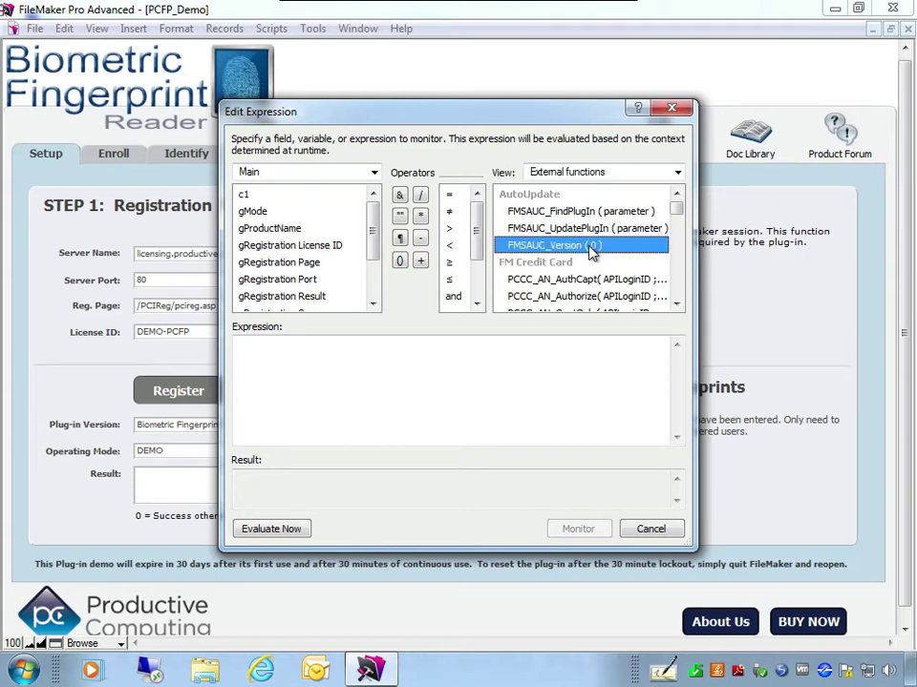
pyautogui.scroll(-5, 592, 250)
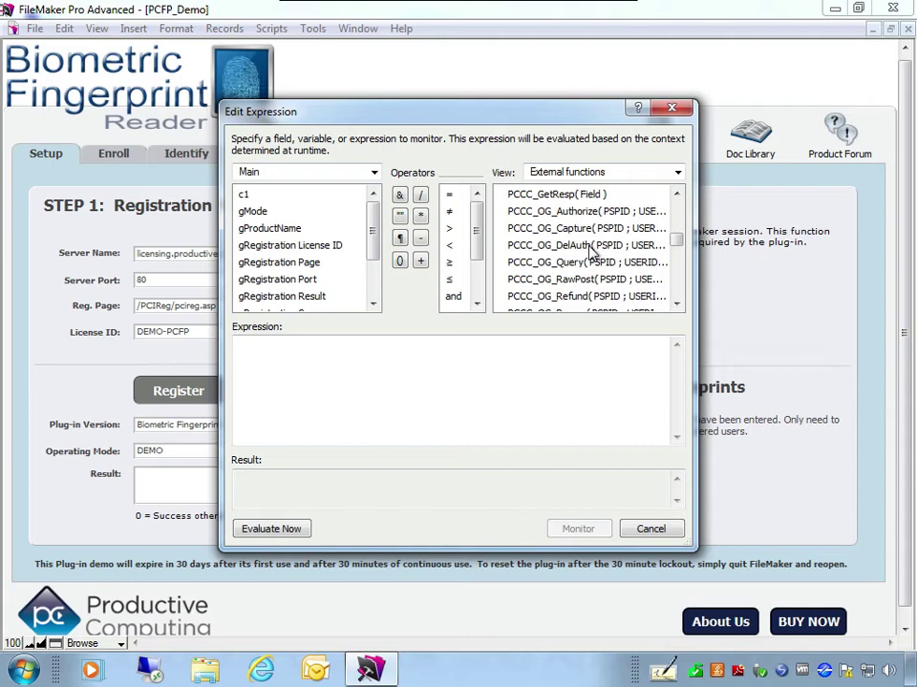
pyautogui.scroll(-10, 592, 251)
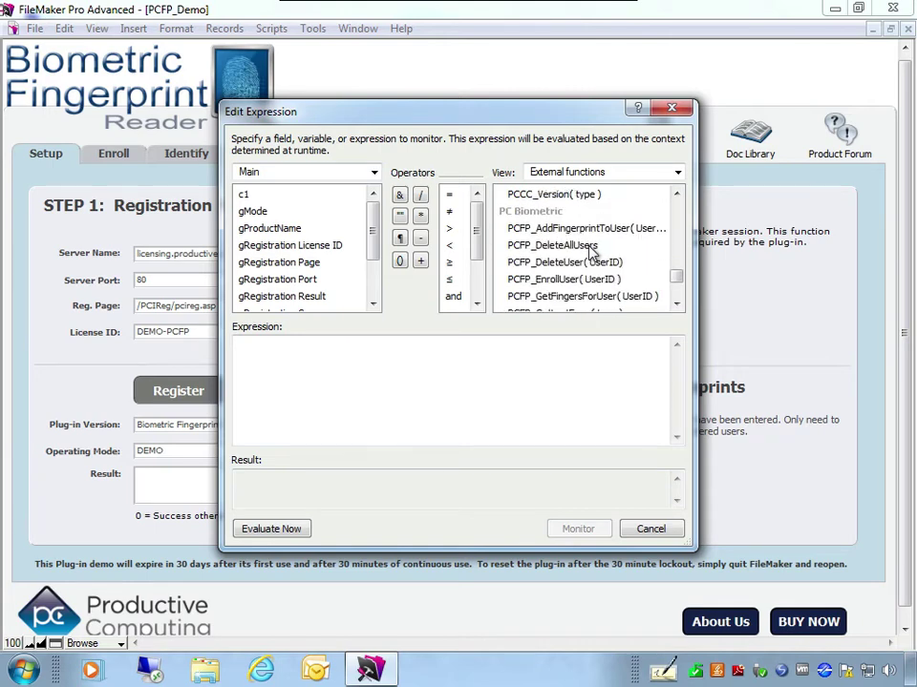
pyautogui.click(518, 231)
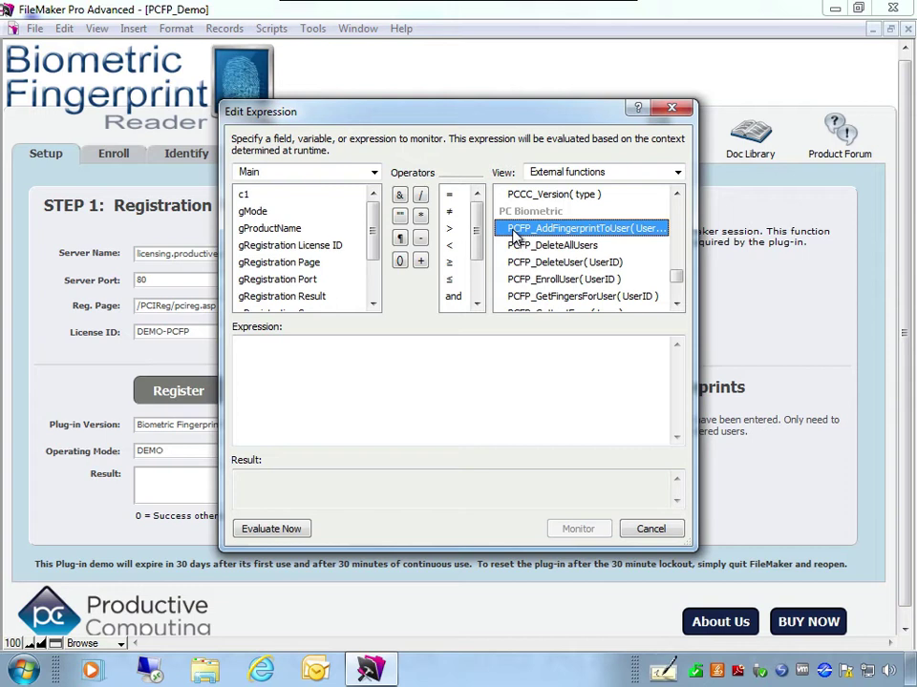
# Step: Insert PCFP_EnrollUser( UserID ), then replace it with PCFP_GetFingersForUser( UserID )
pyautogui.click(532, 264)
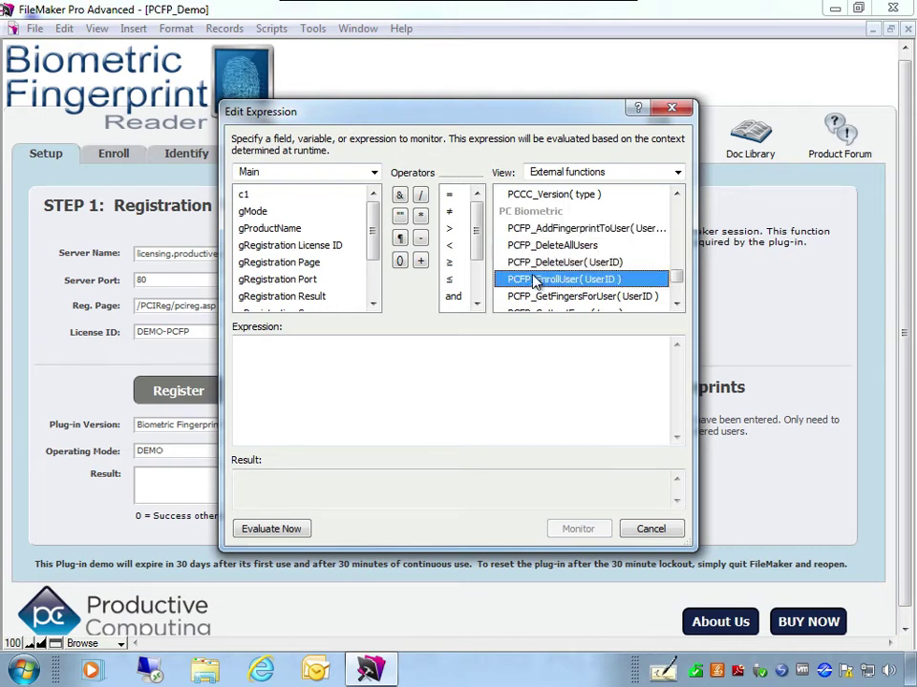
pyautogui.doubleClick(535, 280)
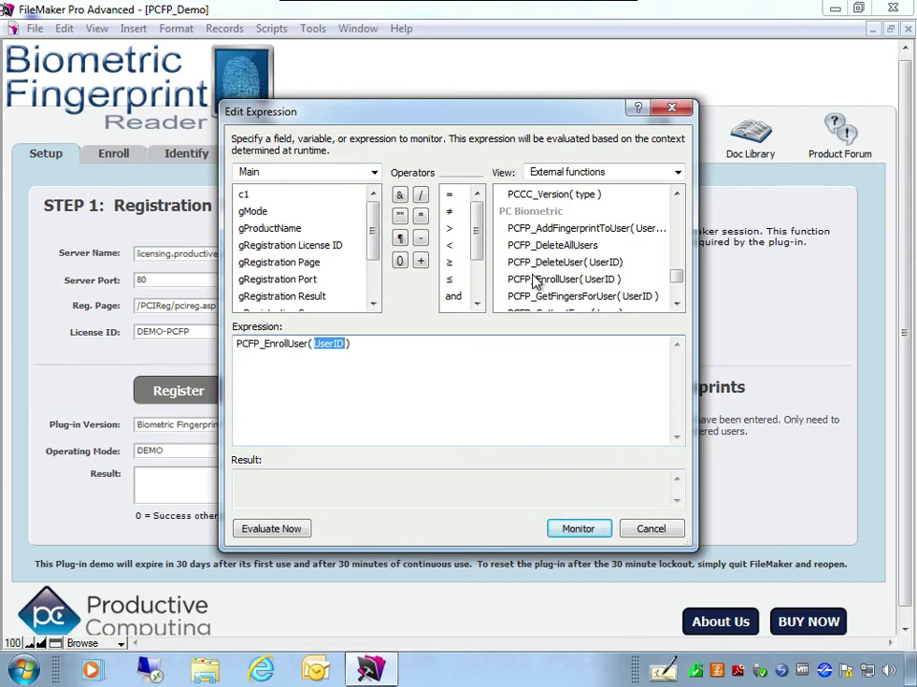
pyautogui.doubleClick(559, 297)
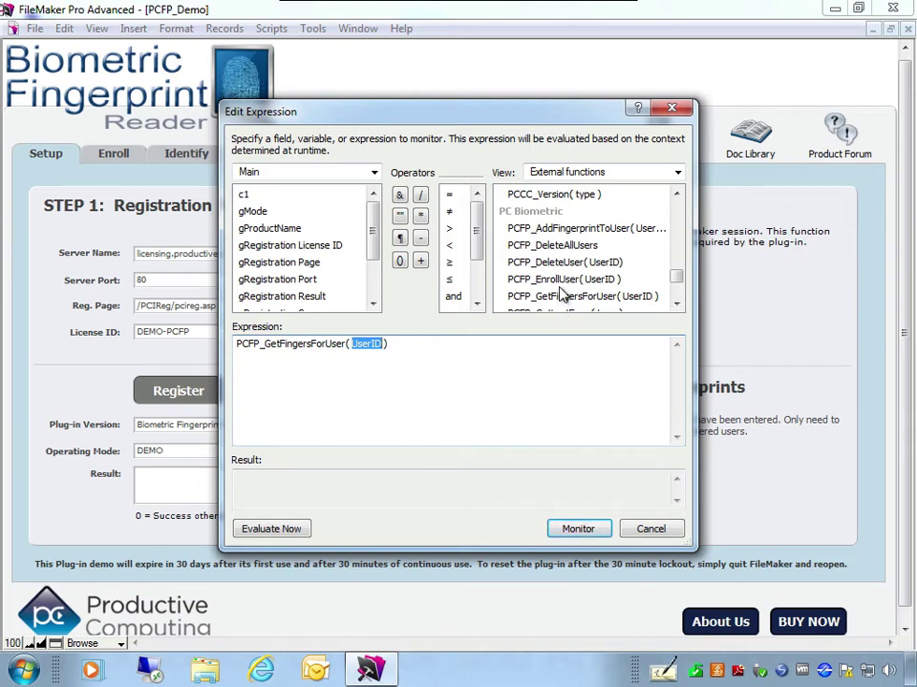
pyautogui.scroll(-3, 563, 296)
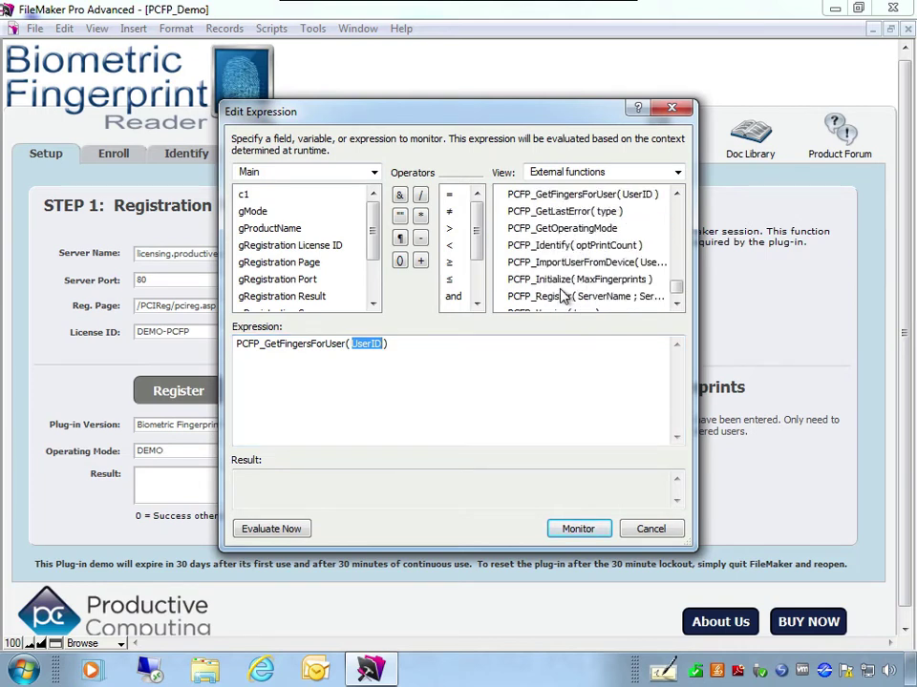